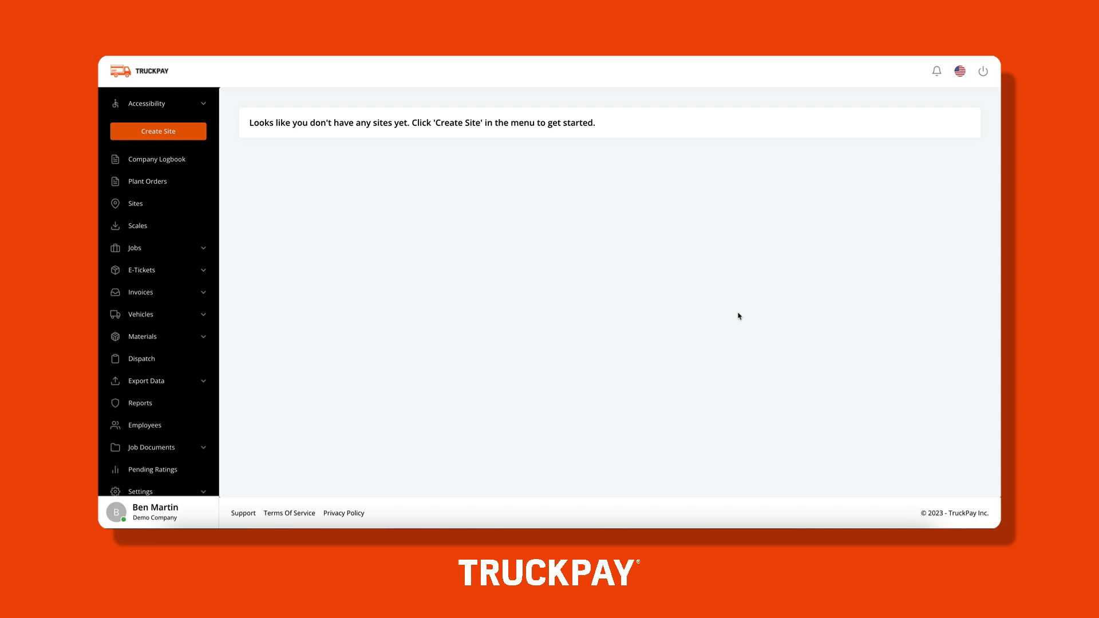
Start a new site and name it 'Demo Site A'.
{"action": "left_click", "coordinate": [185, 138]}
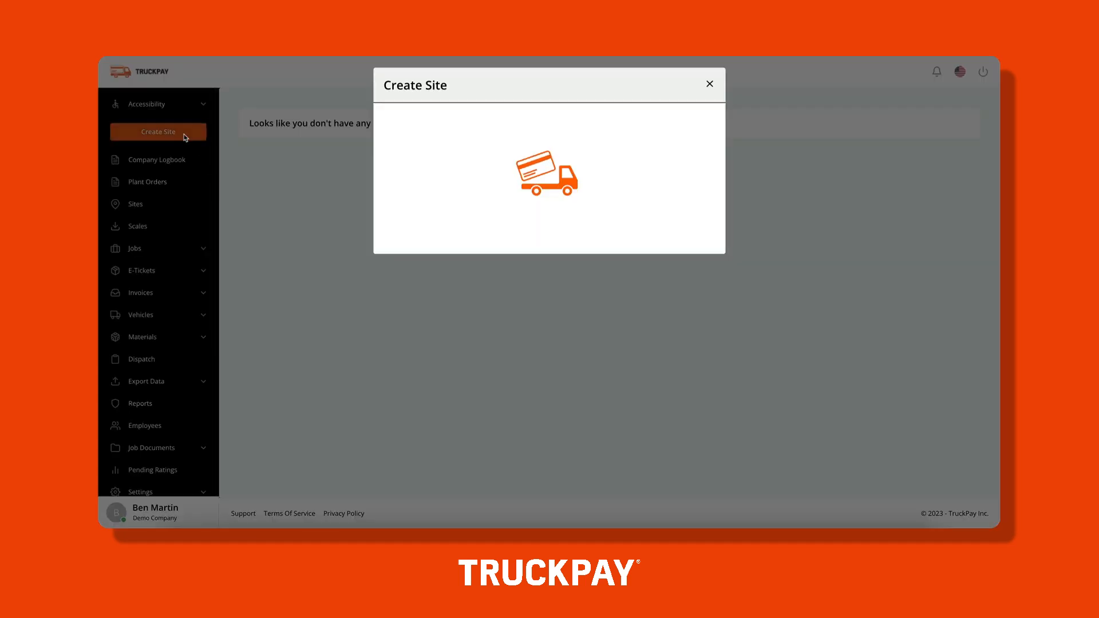
{"action": "left_click", "coordinate": [510, 124]}
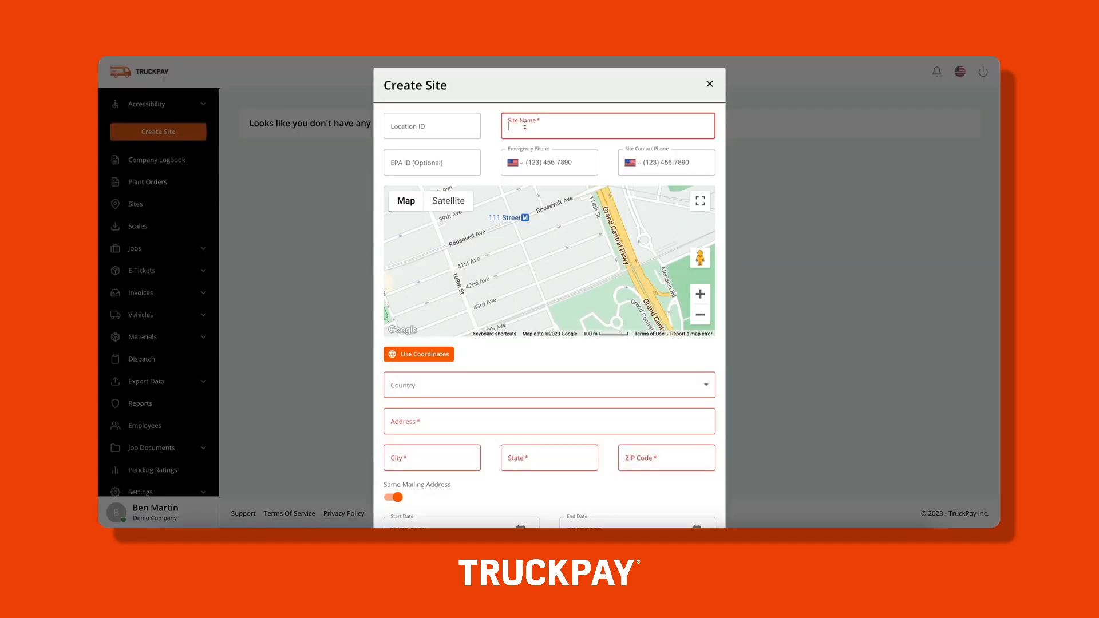
{"action": "type", "text": "Demo Site A"}
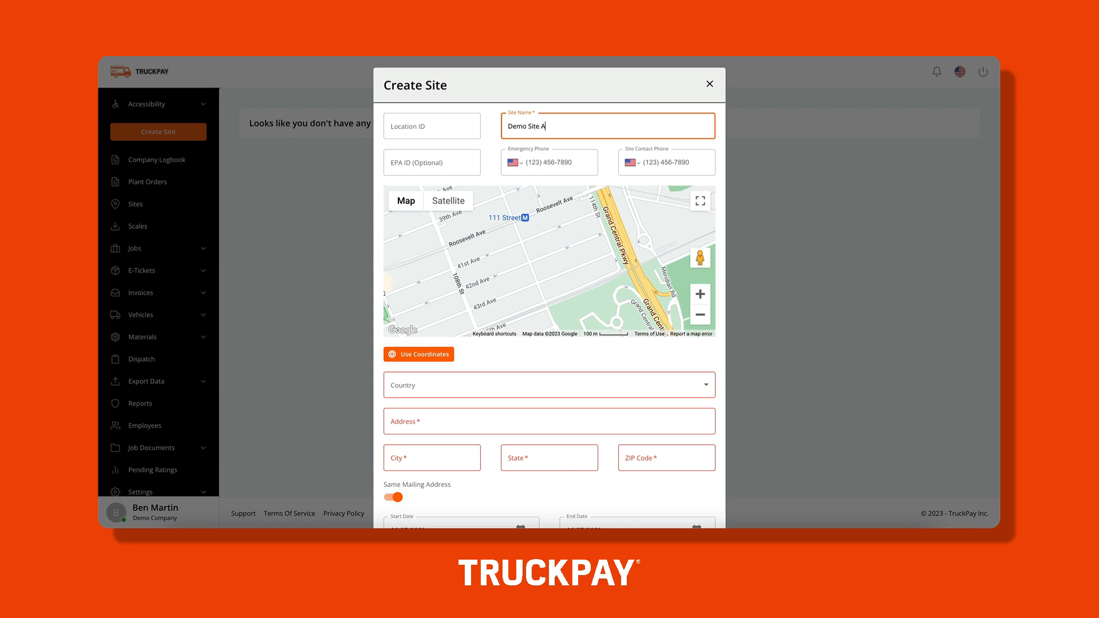
Enter the same phone number as both the emergency and site contact phone.
{"action": "left_click", "coordinate": [530, 164]}
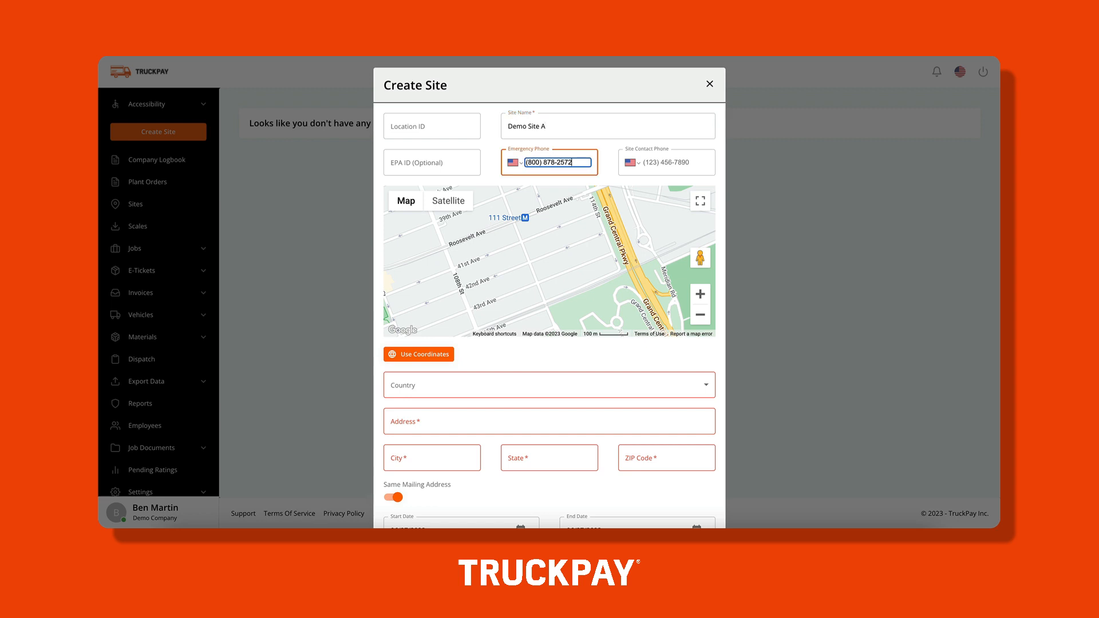
{"action": "key", "text": "Tab"}
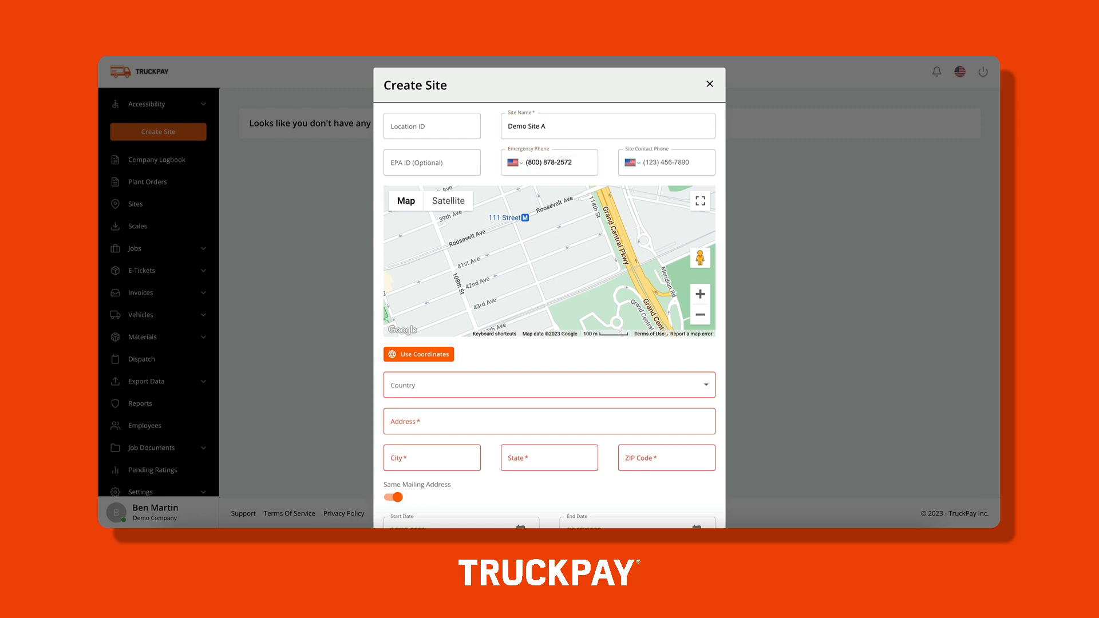
{"action": "left_click", "coordinate": [657, 168]}
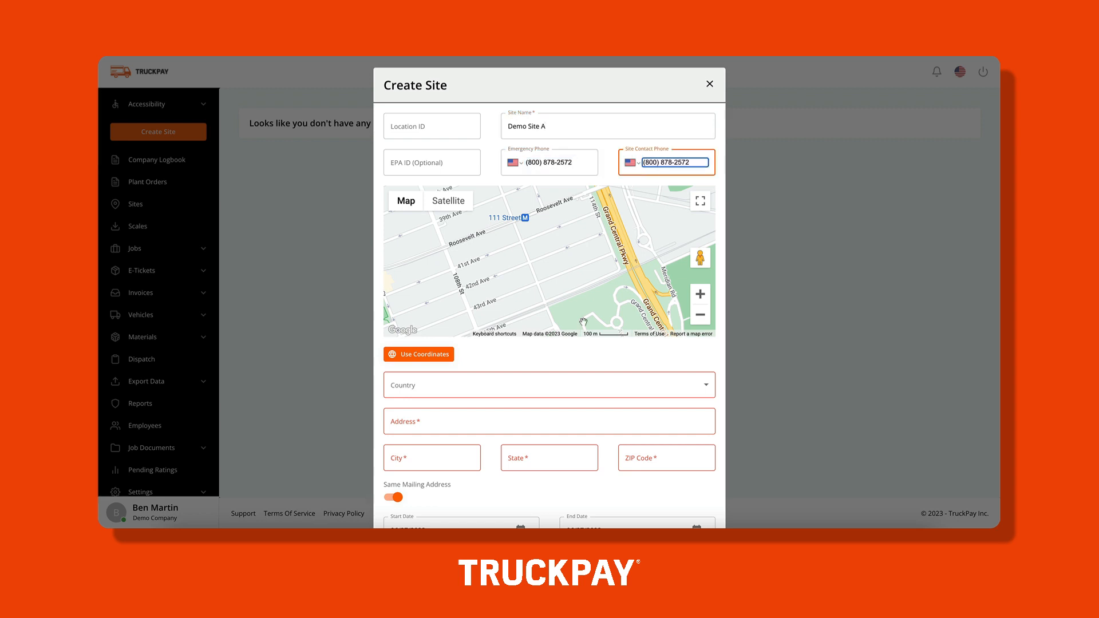
Set the country to United States and fill the site address from the suggested match.
{"action": "left_click", "coordinate": [509, 387]}
{"action": "left_click", "coordinate": [506, 388]}
{"action": "left_click", "coordinate": [464, 422]}
{"action": "type", "text": "1 E 161 St, Bronx, NY 10451"}
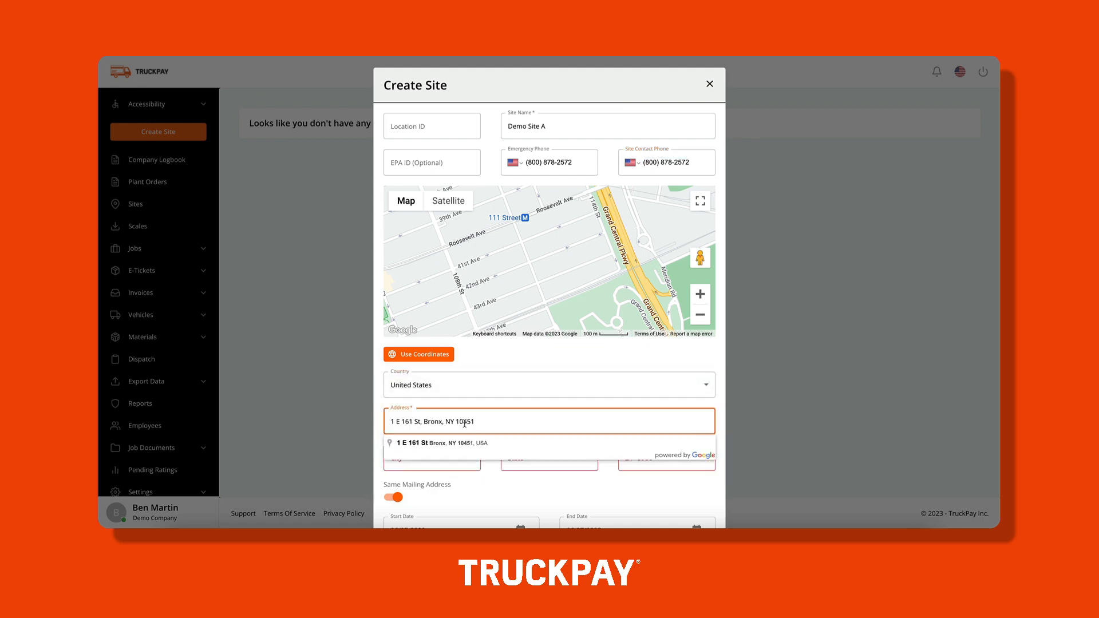
{"action": "left_click", "coordinate": [466, 444]}
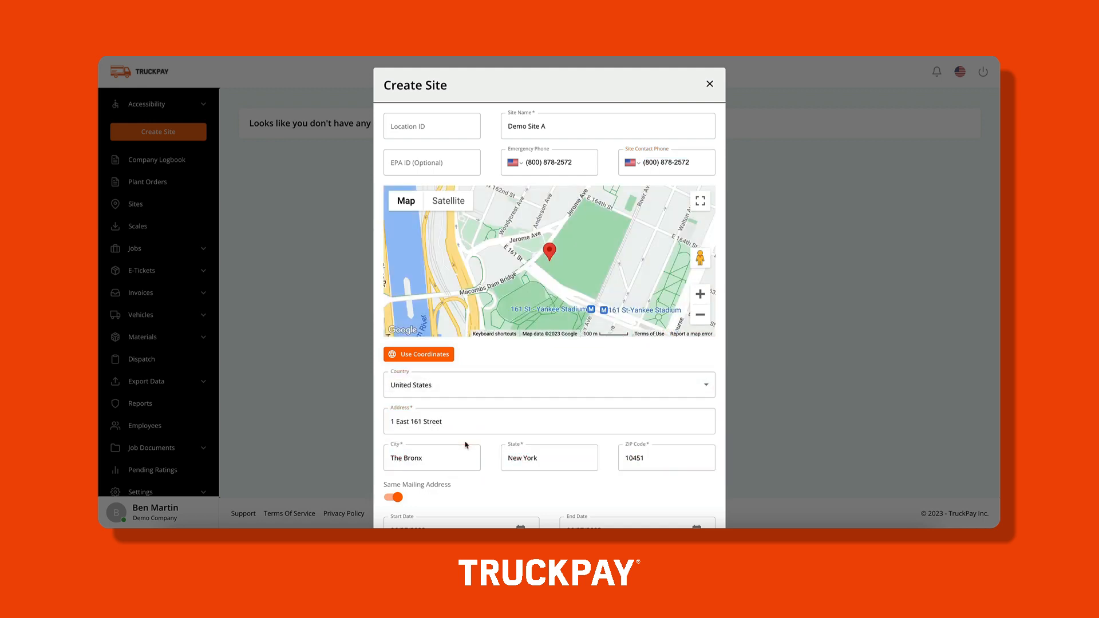
Set opening time to 06:15 AM, end date month to 07, and closing time to 10:15 PM.
{"action": "scroll", "coordinate": [490, 472], "scroll_direction": "down", "scroll_amount": 4}
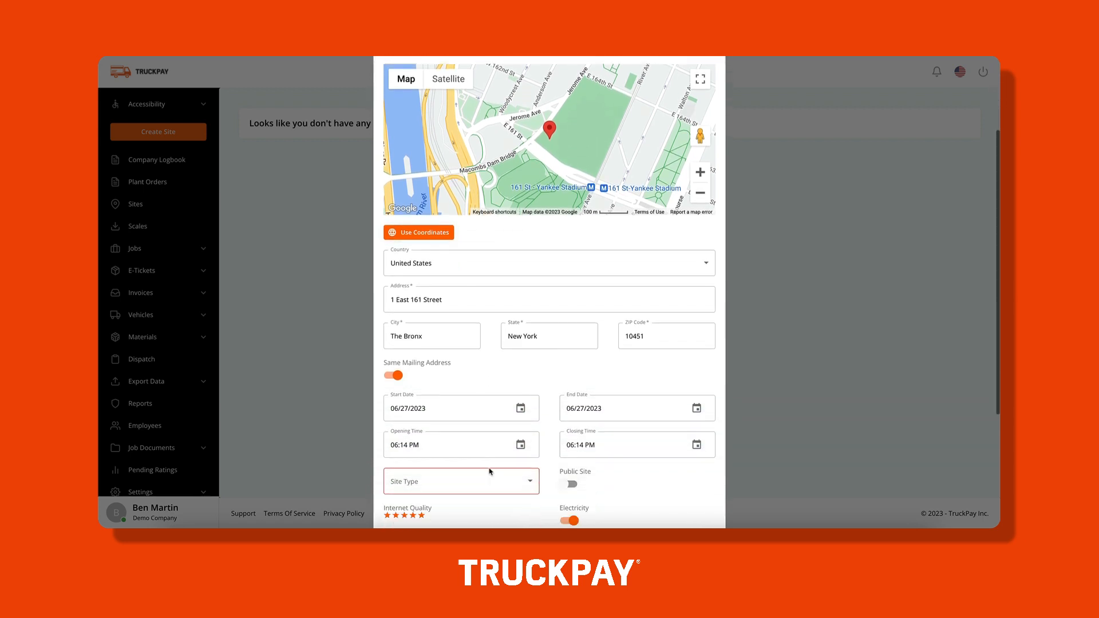
{"action": "left_click", "coordinate": [414, 335]}
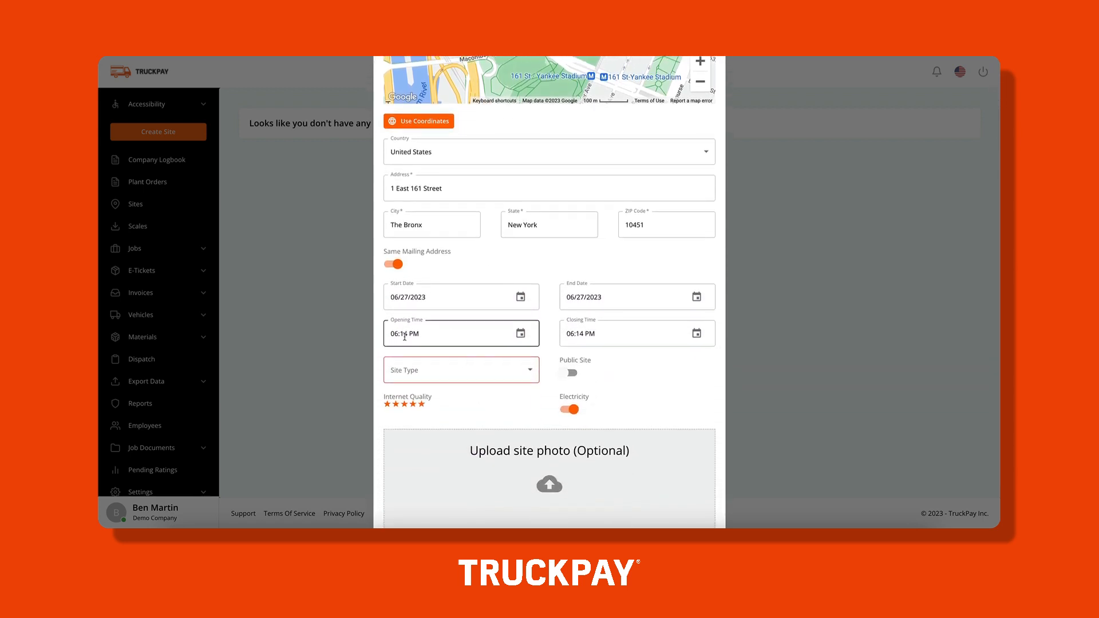
{"action": "key", "text": "a"}
{"action": "double_click", "coordinate": [404, 335]}
{"action": "type", "text": "15"}
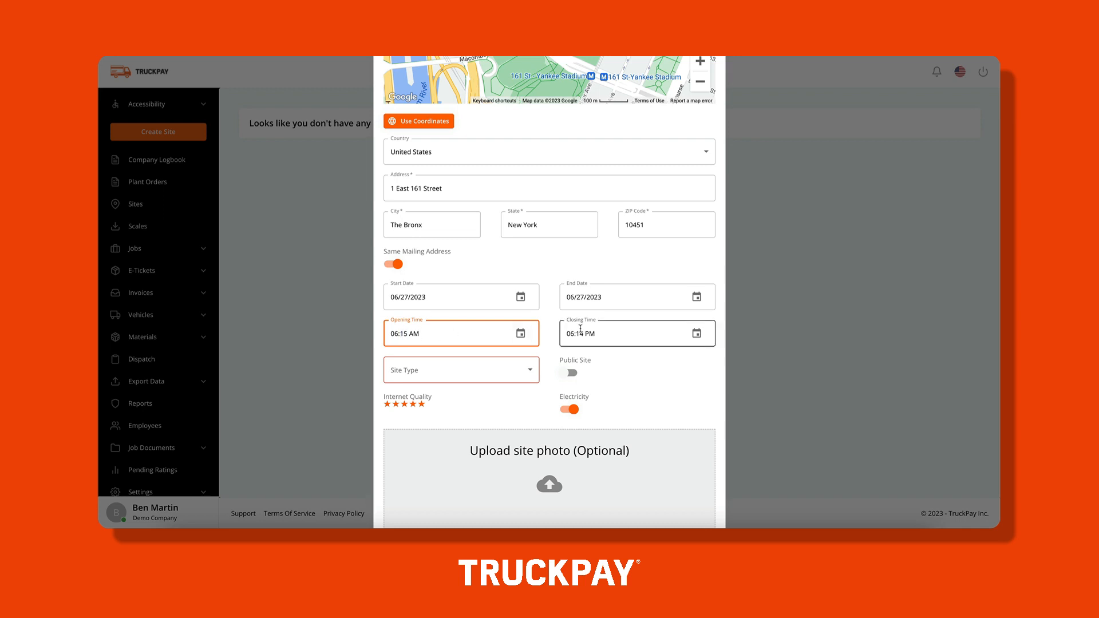
{"action": "left_click", "coordinate": [571, 298]}
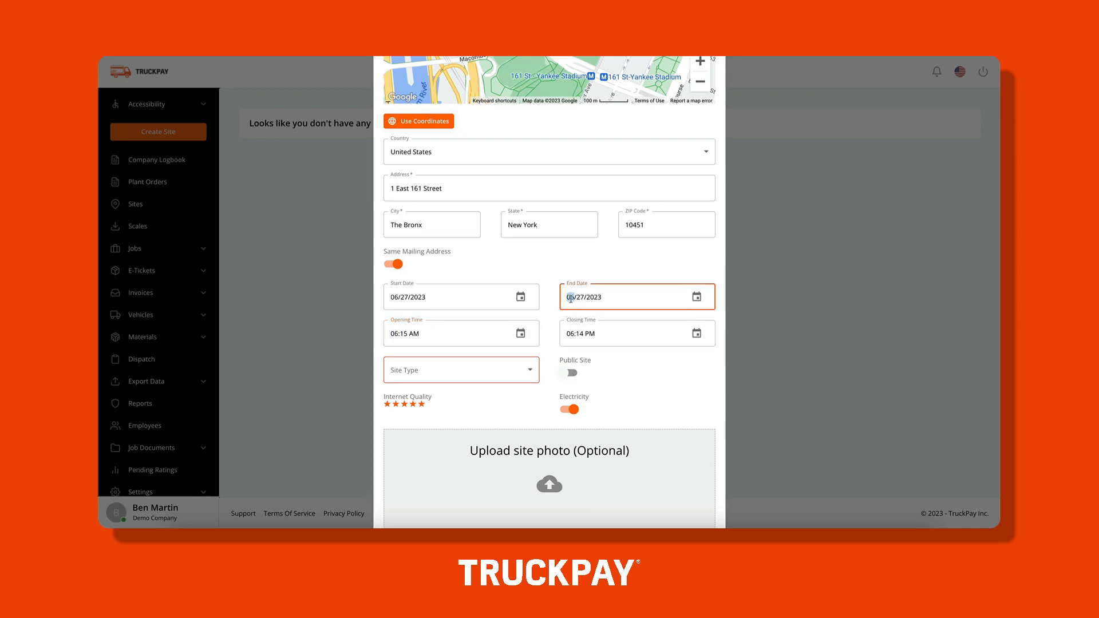
{"action": "type", "text": "07"}
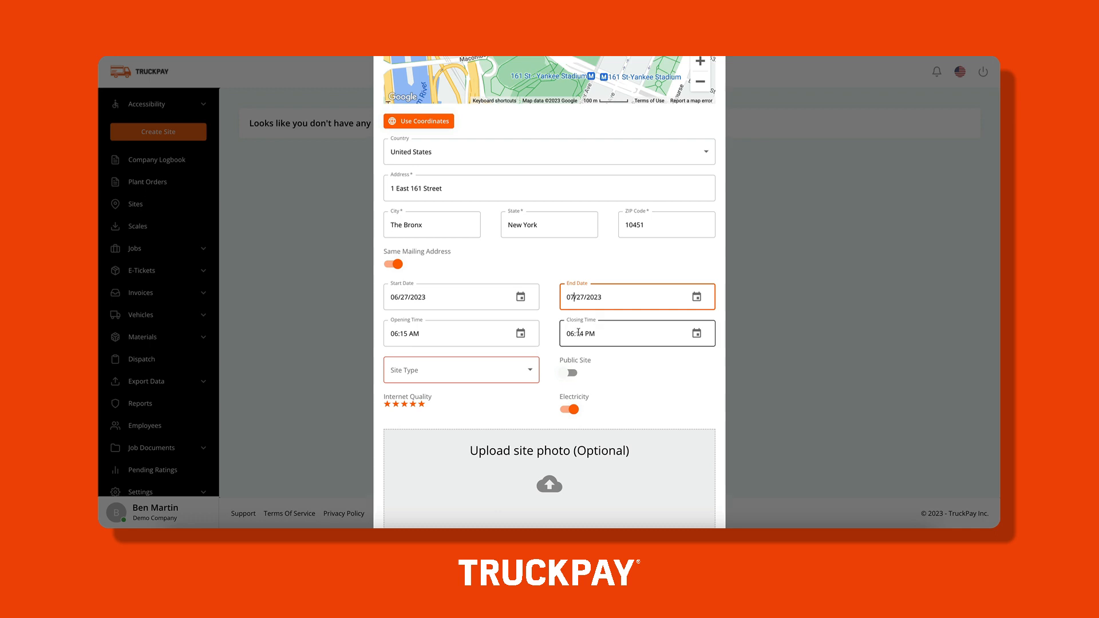
{"action": "left_click", "coordinate": [580, 334]}
{"action": "type", "text": "15"}
{"action": "left_click", "coordinate": [568, 336]}
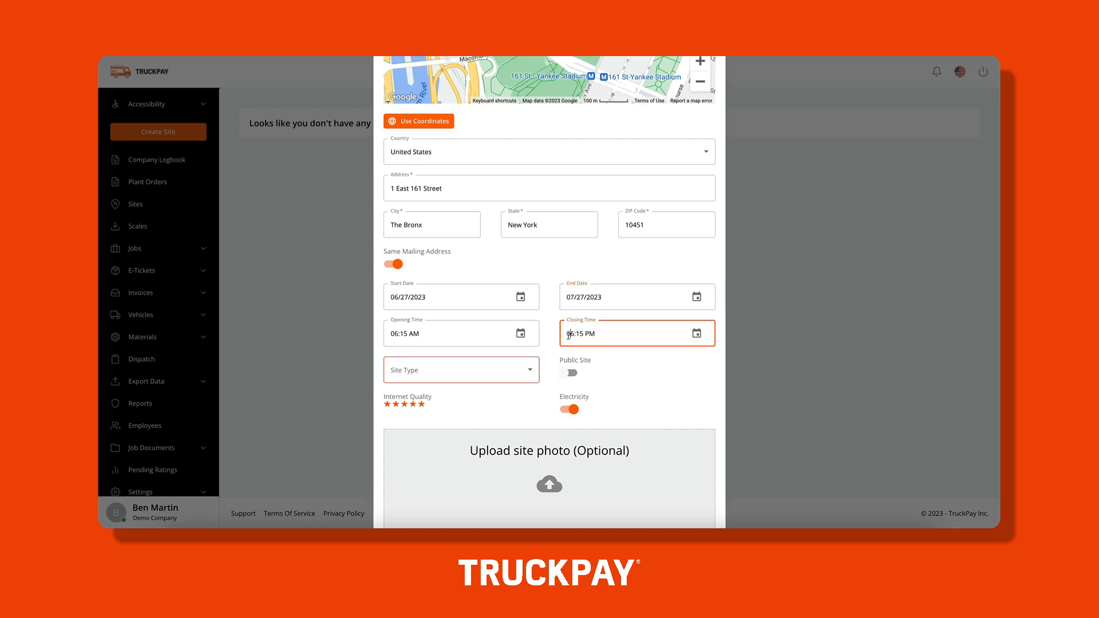
{"action": "type", "text": "10"}
Make it a public Generic site and submit Demo Site A.
{"action": "left_click", "coordinate": [497, 373]}
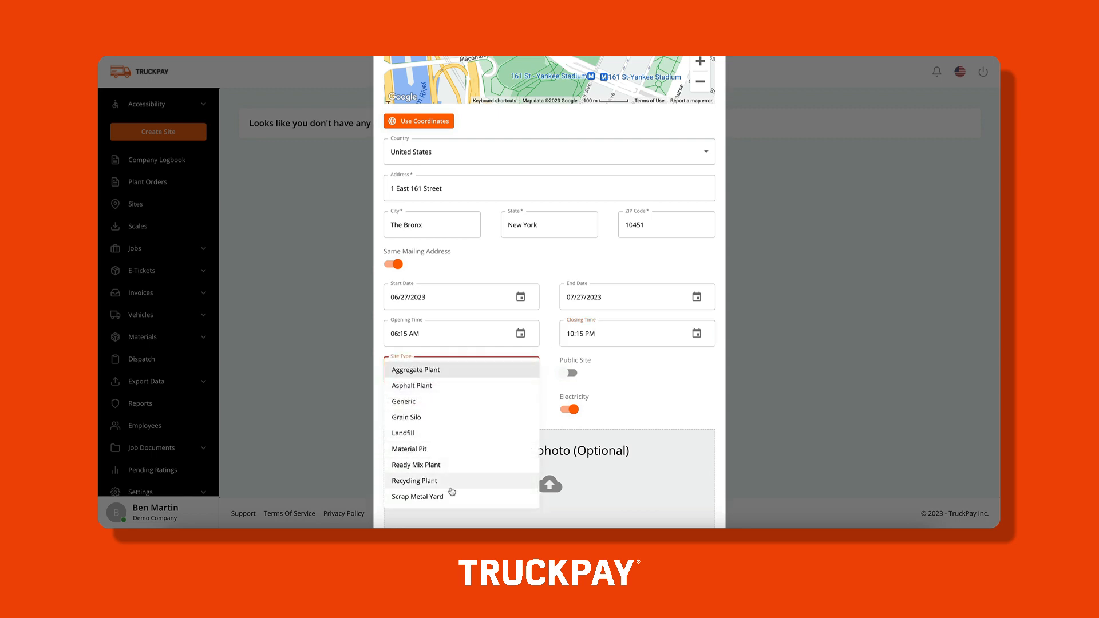
{"action": "left_click", "coordinate": [447, 401]}
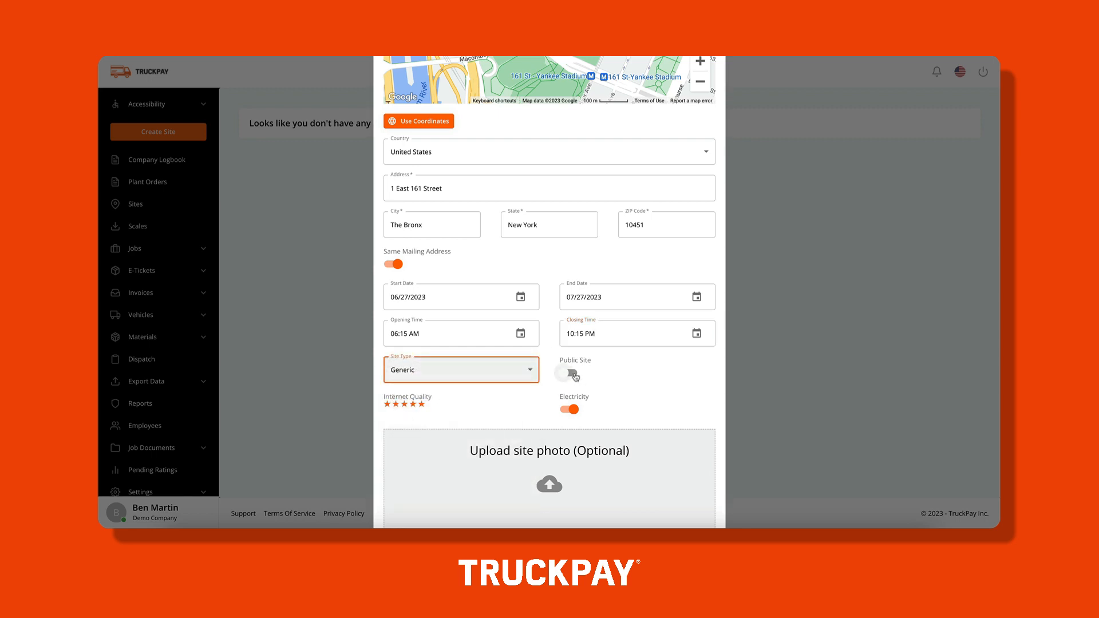
{"action": "left_click", "coordinate": [573, 374]}
{"action": "scroll", "coordinate": [566, 410], "scroll_direction": "down", "scroll_amount": 2}
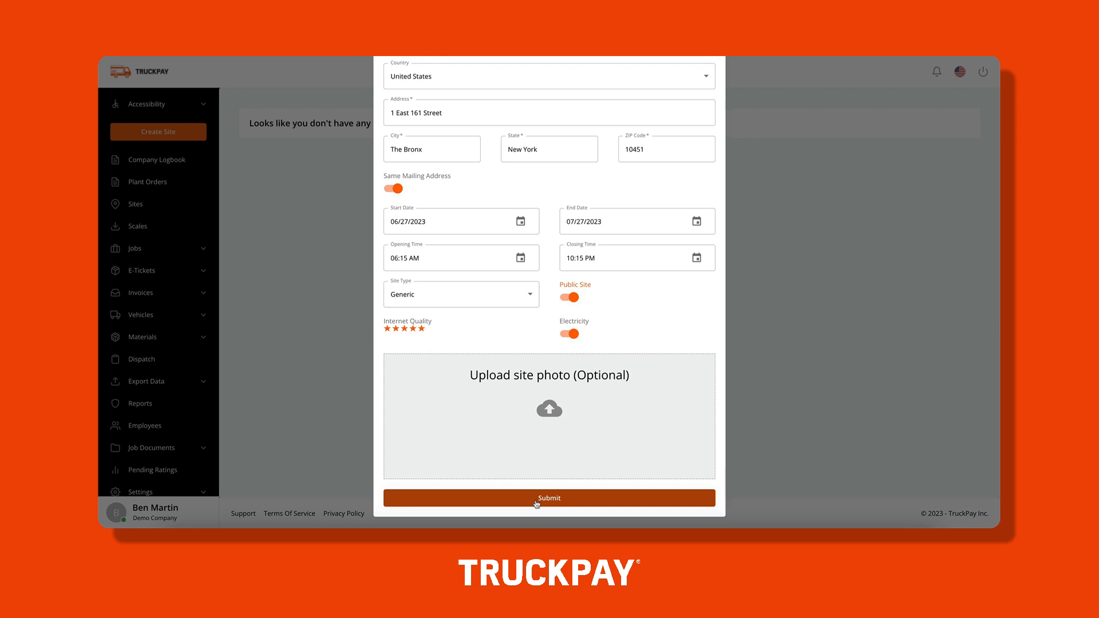
{"action": "left_click", "coordinate": [536, 500]}
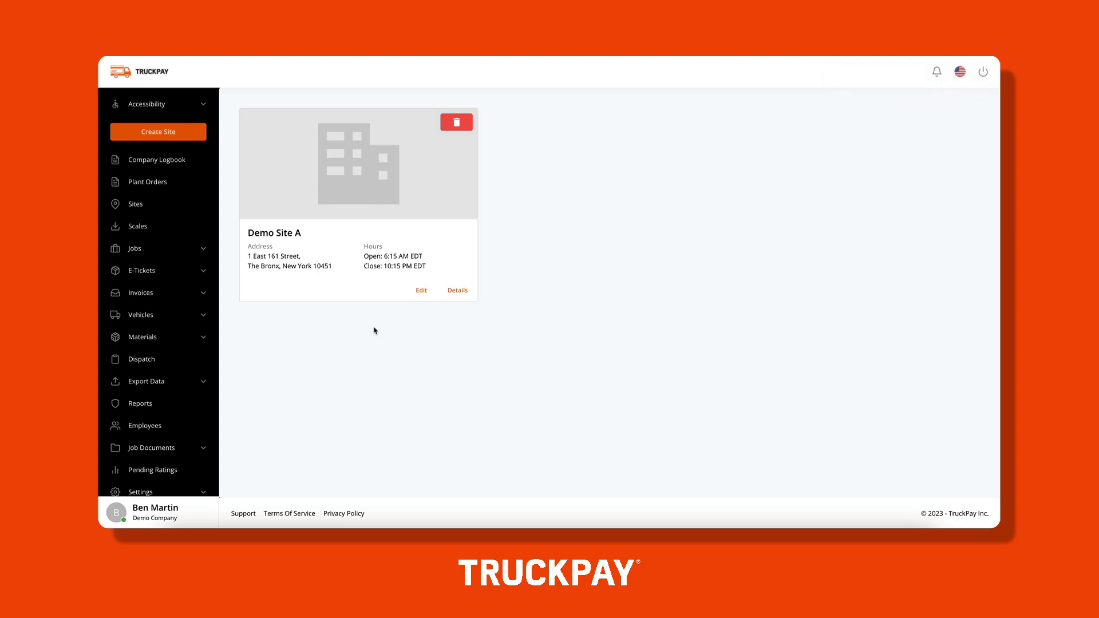
Expand the Jobs group in the sidebar once Demo Site A appears.
{"action": "left_click", "coordinate": [151, 248]}
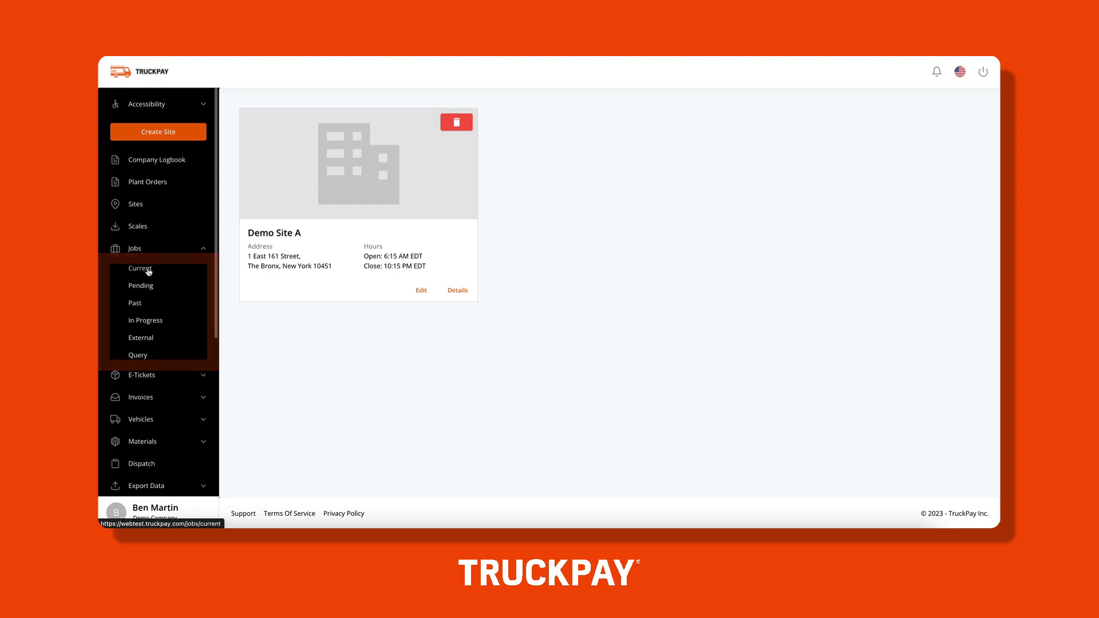
From Jobs > Current, create a new job with job type Standard Job.
{"action": "left_click", "coordinate": [140, 268]}
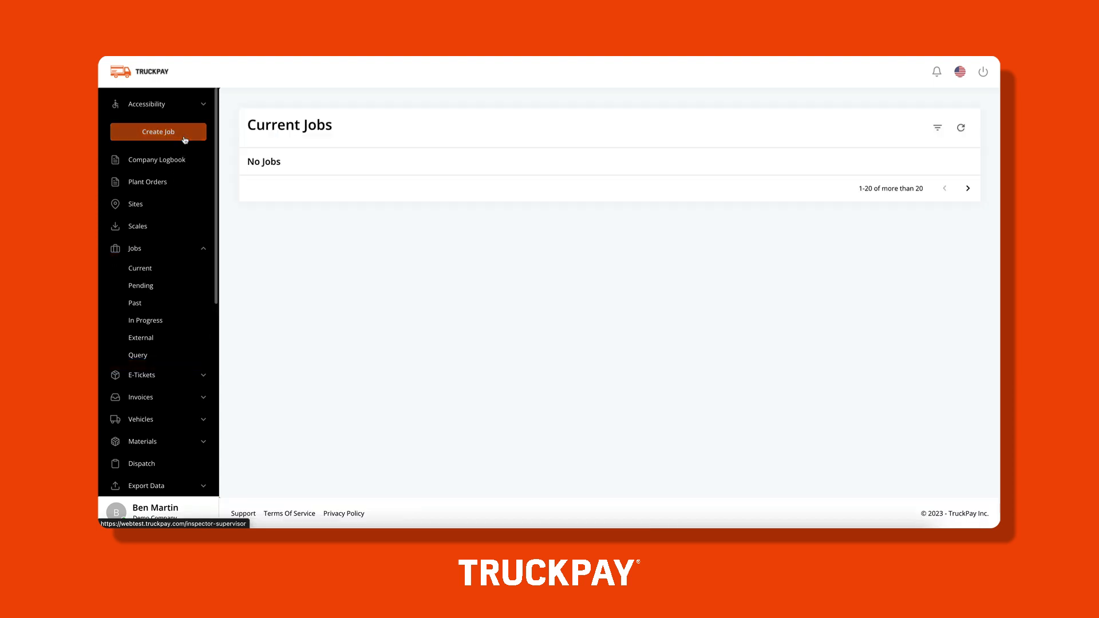
{"action": "left_click", "coordinate": [184, 139]}
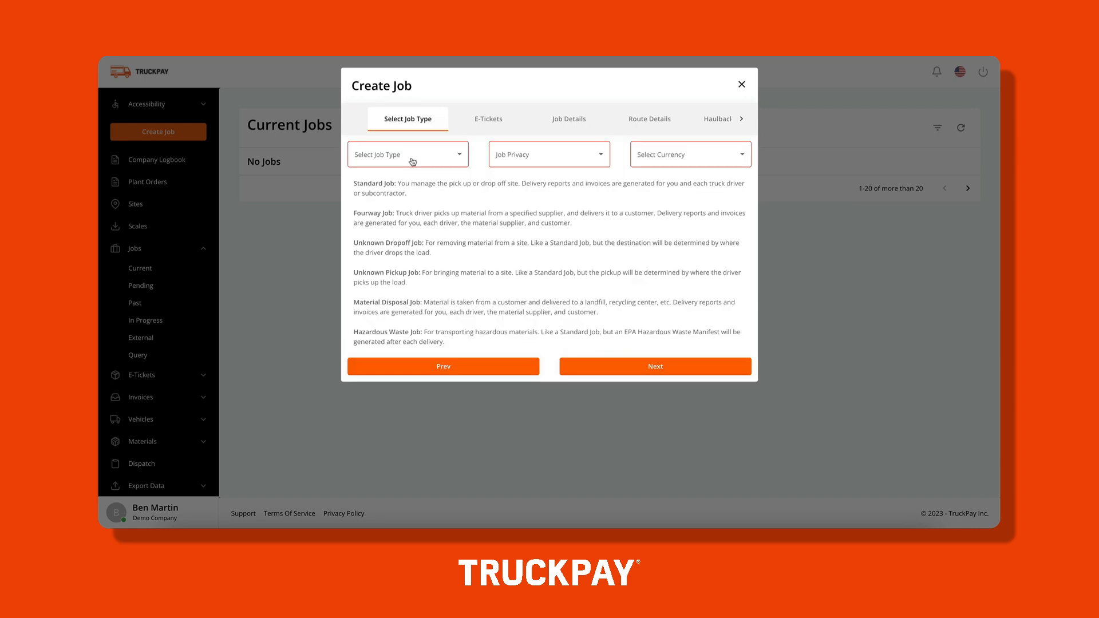
{"action": "left_click", "coordinate": [412, 162]}
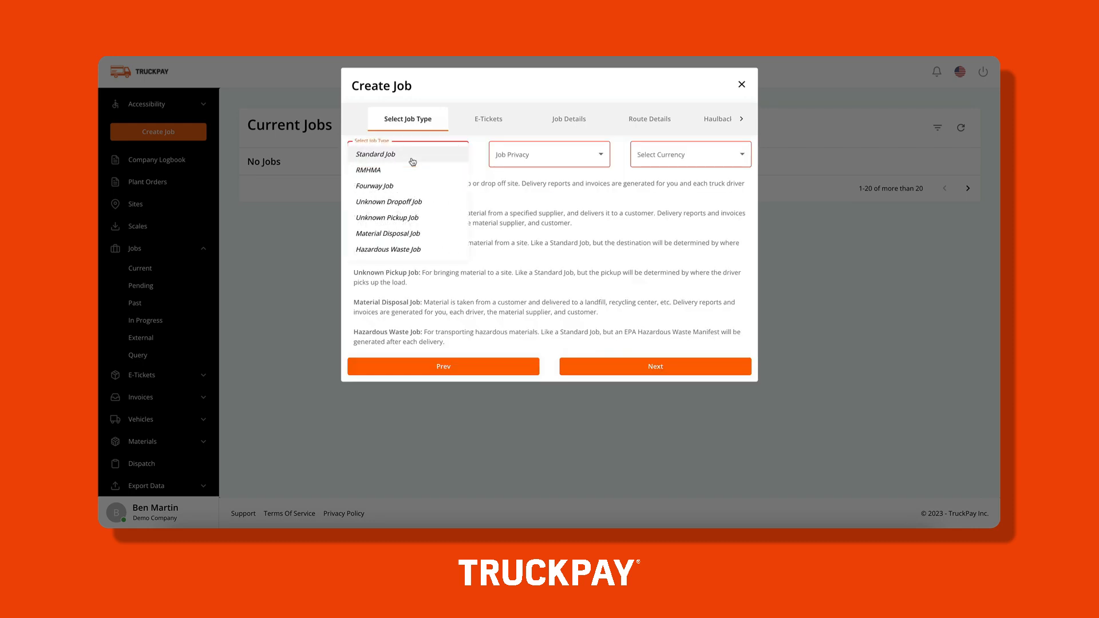
{"action": "left_click", "coordinate": [412, 155]}
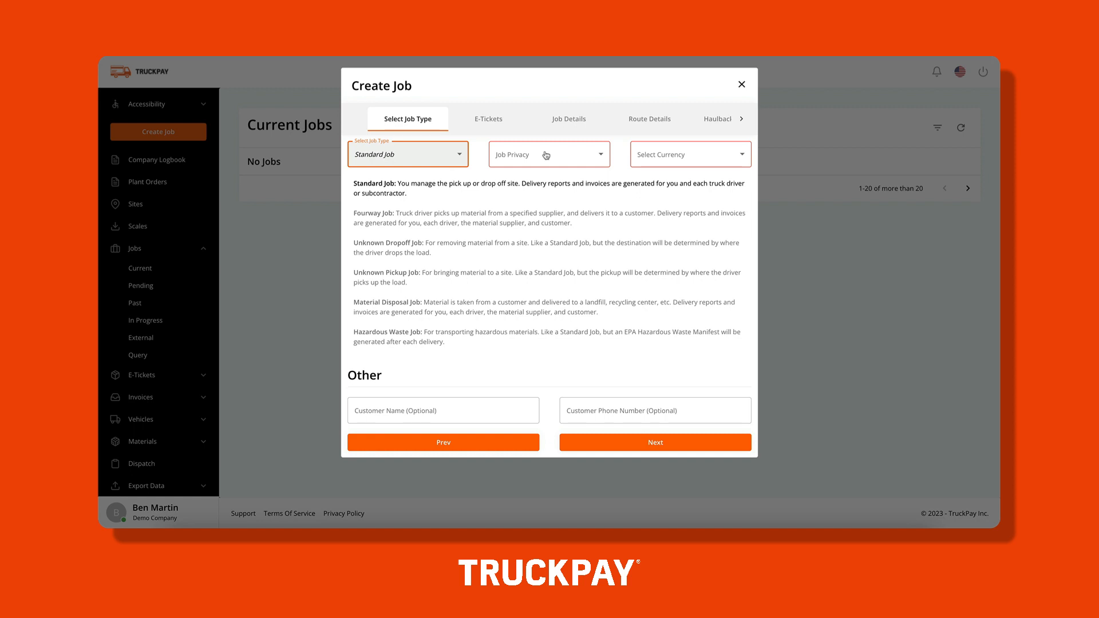
Set job privacy to Public and currency to $ - USD, then advance to E-Tickets.
{"action": "left_click", "coordinate": [547, 155]}
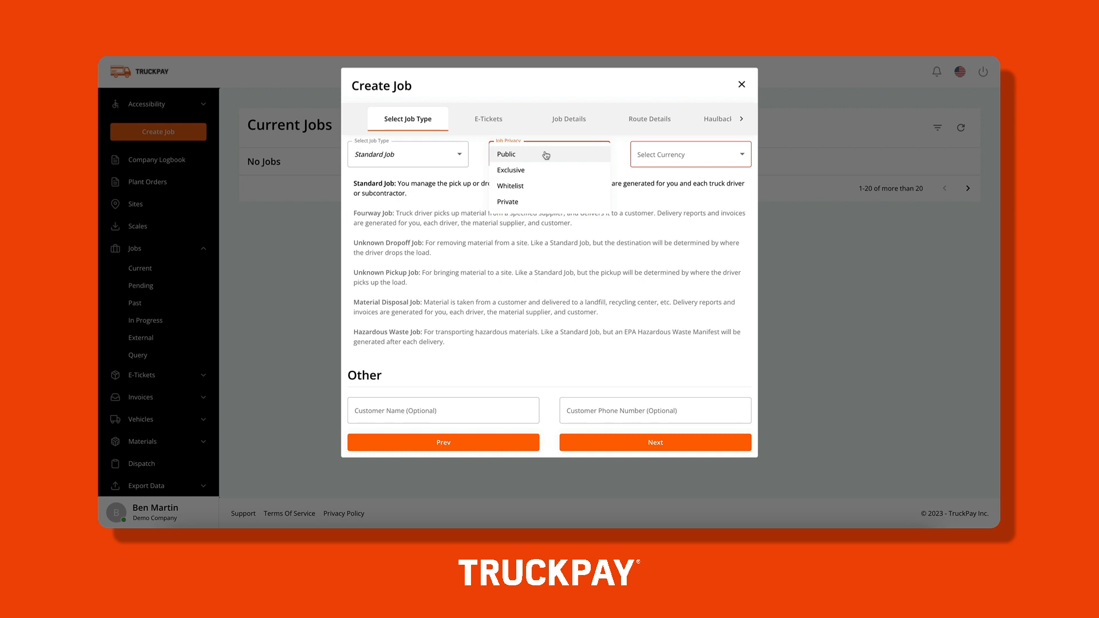
{"action": "left_click", "coordinate": [546, 155]}
{"action": "left_click", "coordinate": [662, 153]}
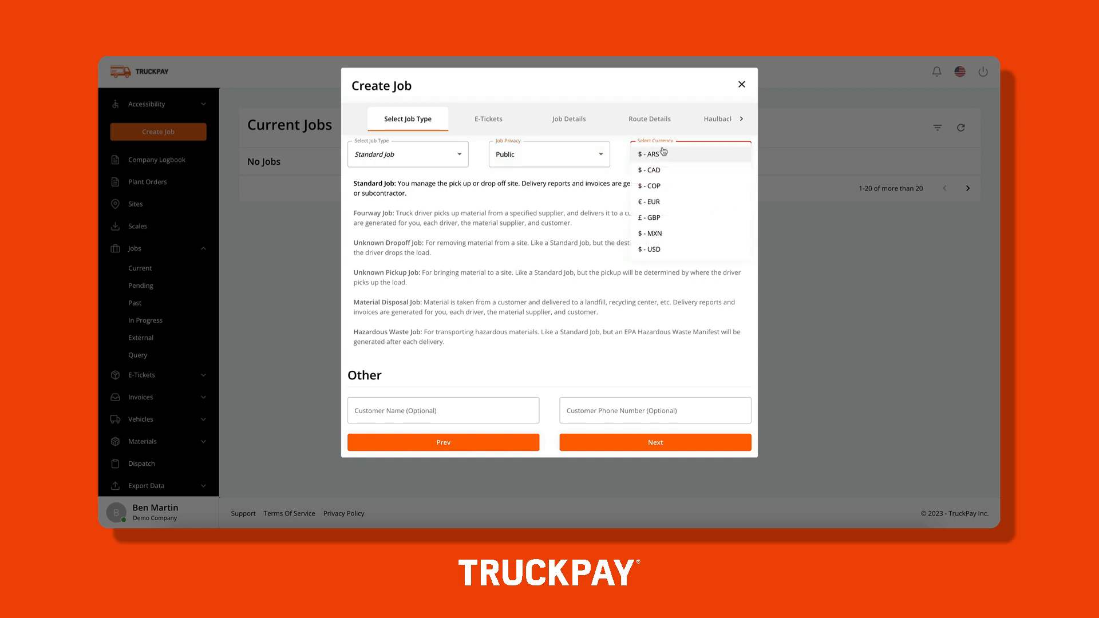
{"action": "left_click", "coordinate": [662, 252]}
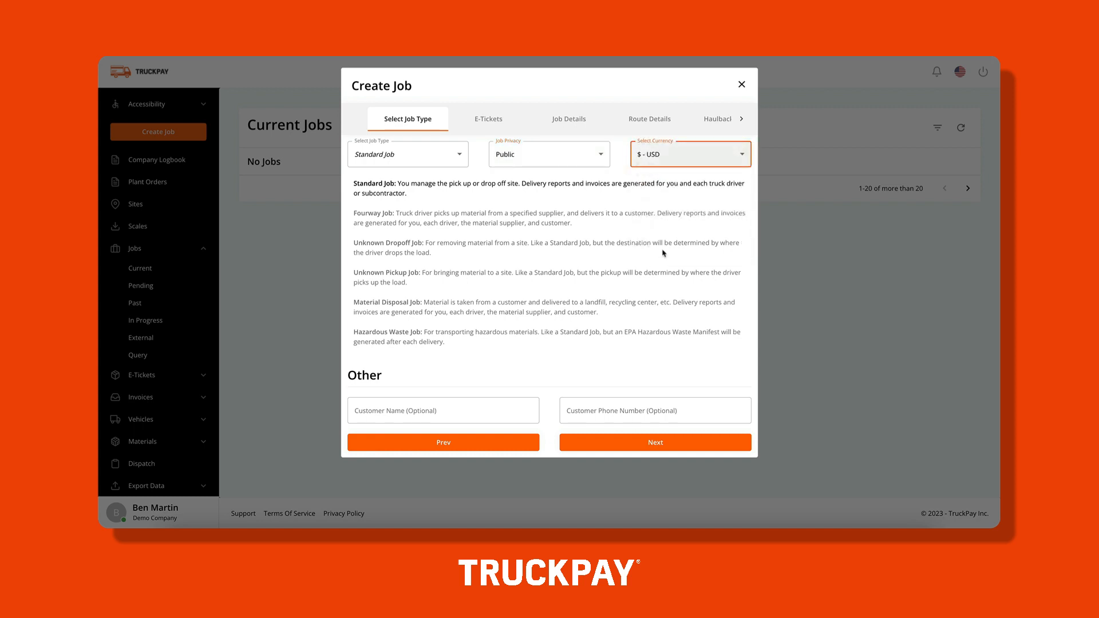
{"action": "left_click", "coordinate": [583, 444]}
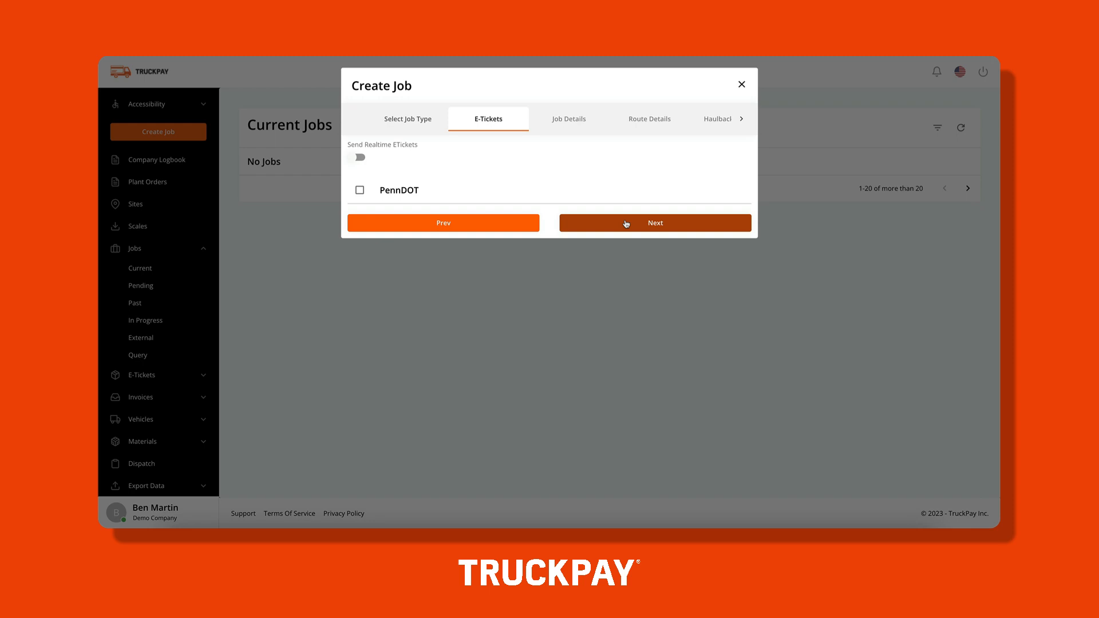
On Job Details, name the job 'Demo Job Transport 1'.
{"action": "left_click", "coordinate": [627, 224]}
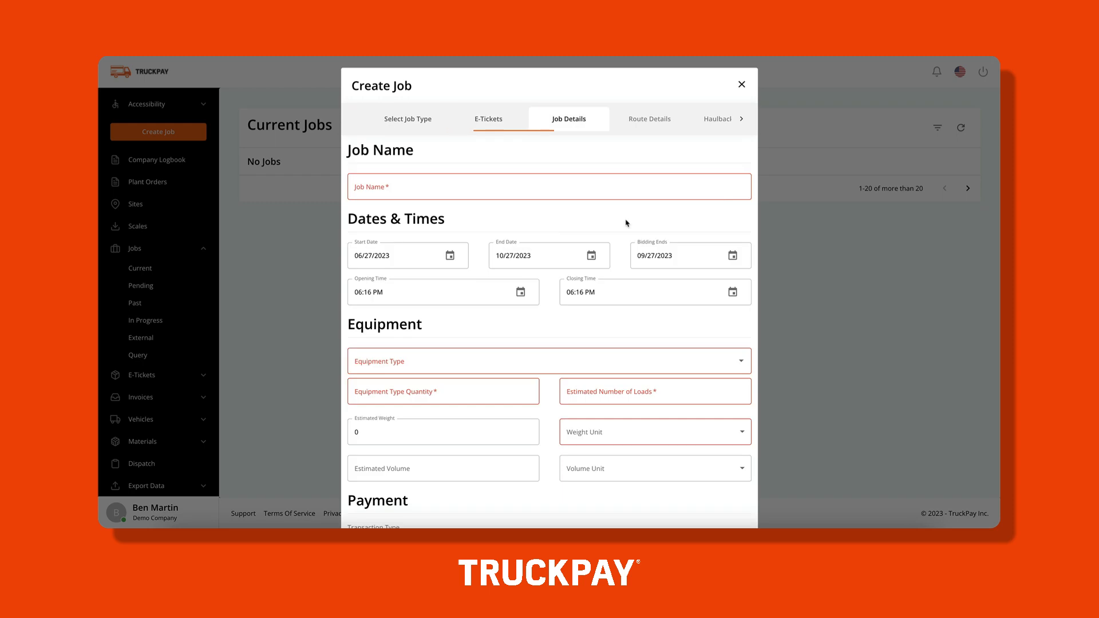
{"action": "left_click", "coordinate": [595, 193]}
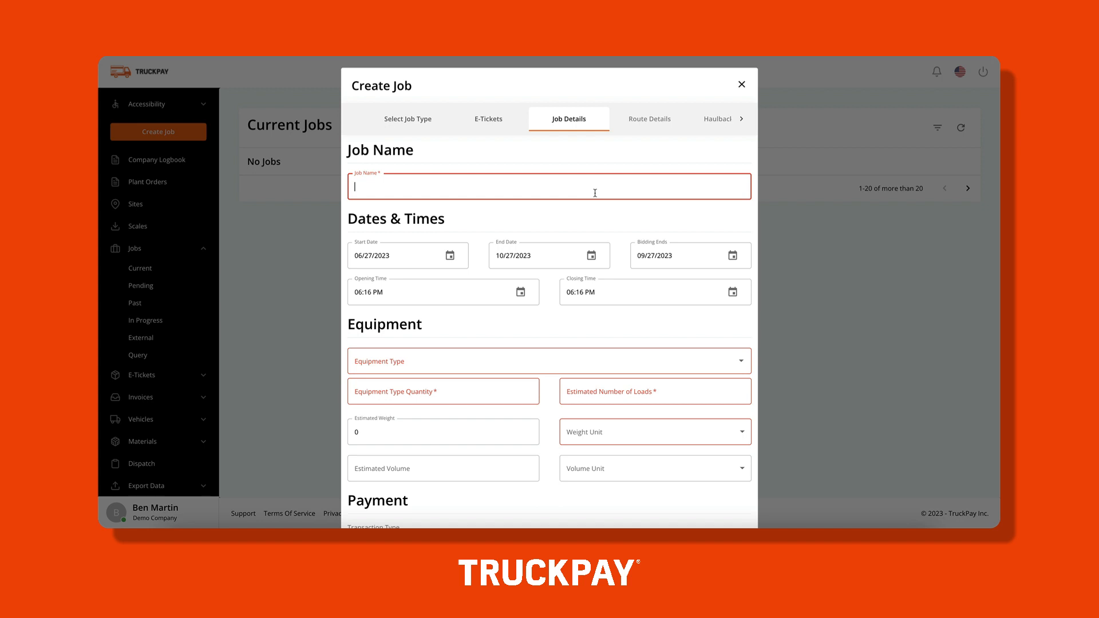
{"action": "type", "text": "Demo Job Transport"}
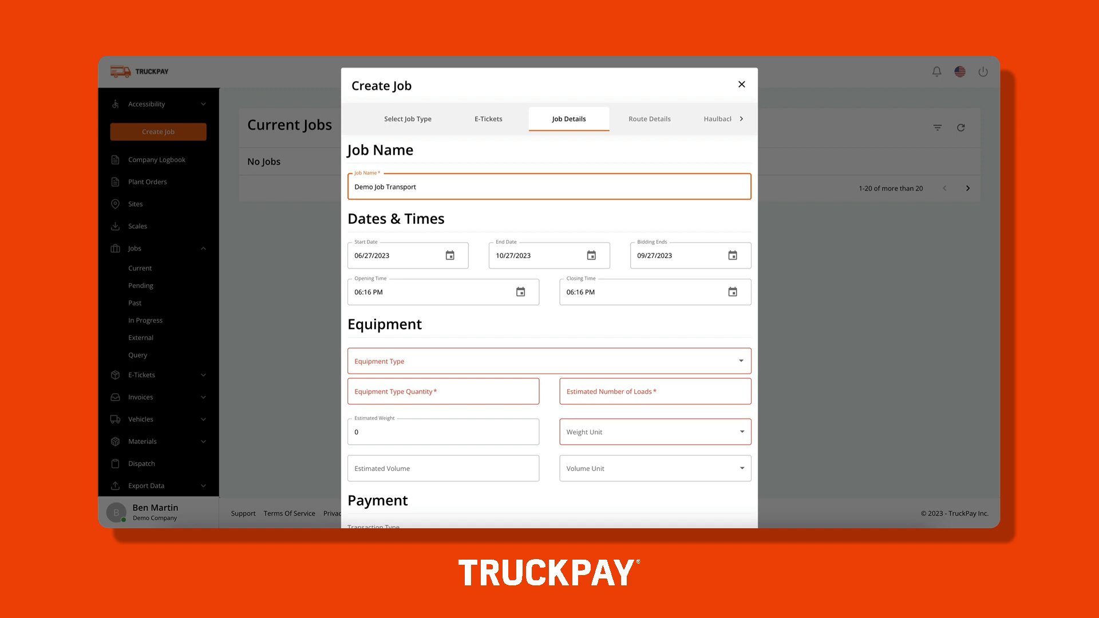
{"action": "type", "text": " 1"}
Set opening time minutes to 20 (06:20 PM) and closing time to 10:15 PM.
{"action": "left_click", "coordinate": [369, 294]}
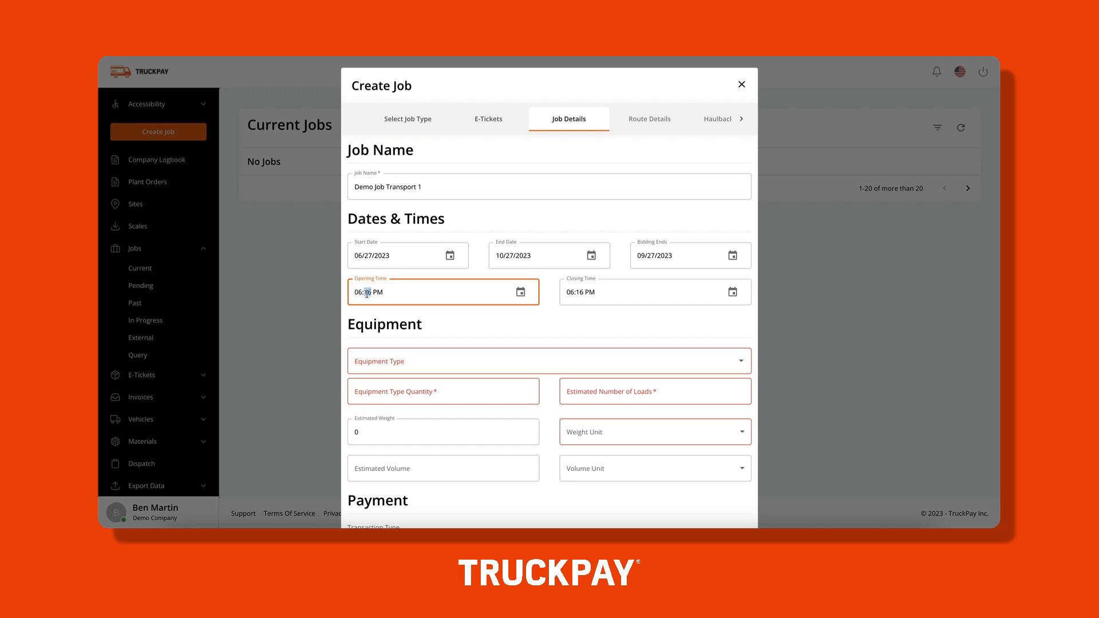
{"action": "type", "text": "20"}
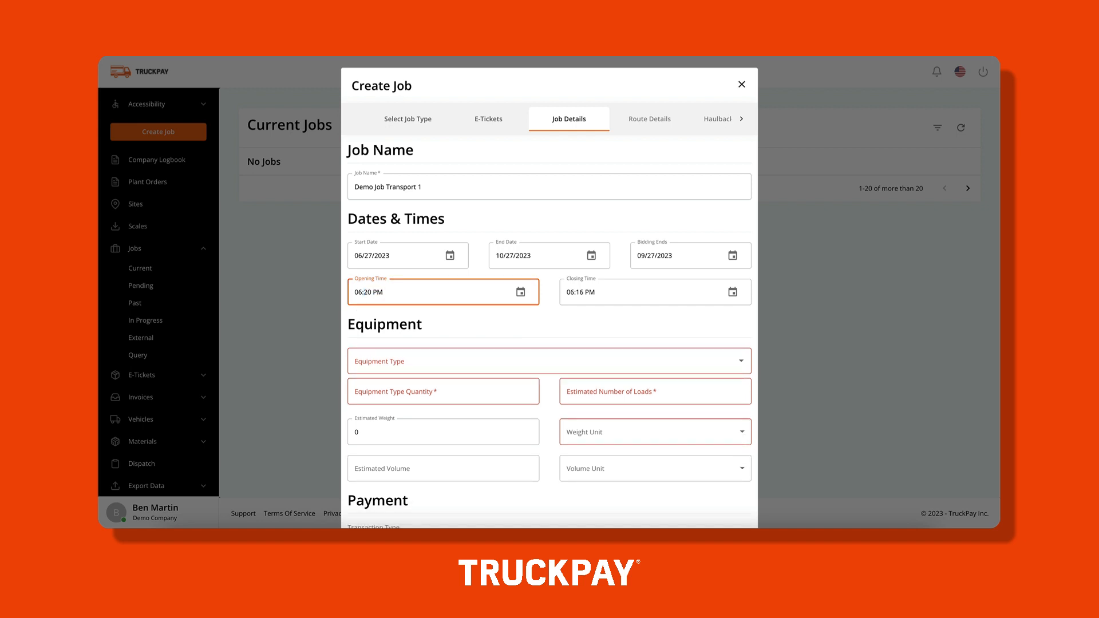
{"action": "double_click", "coordinate": [570, 293]}
{"action": "type", "text": "10:15 P"}
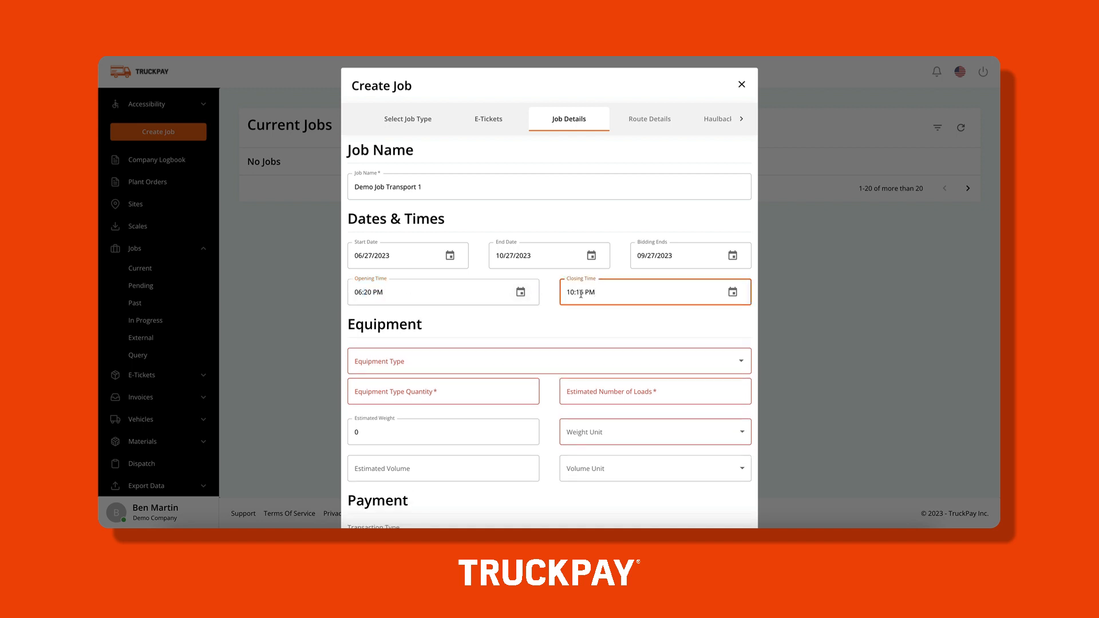
Add Dump Truck and Belly Dump Truck as the job's equipment types.
{"action": "scroll", "coordinate": [517, 328], "scroll_direction": "down", "scroll_amount": 1}
{"action": "left_click", "coordinate": [525, 301]}
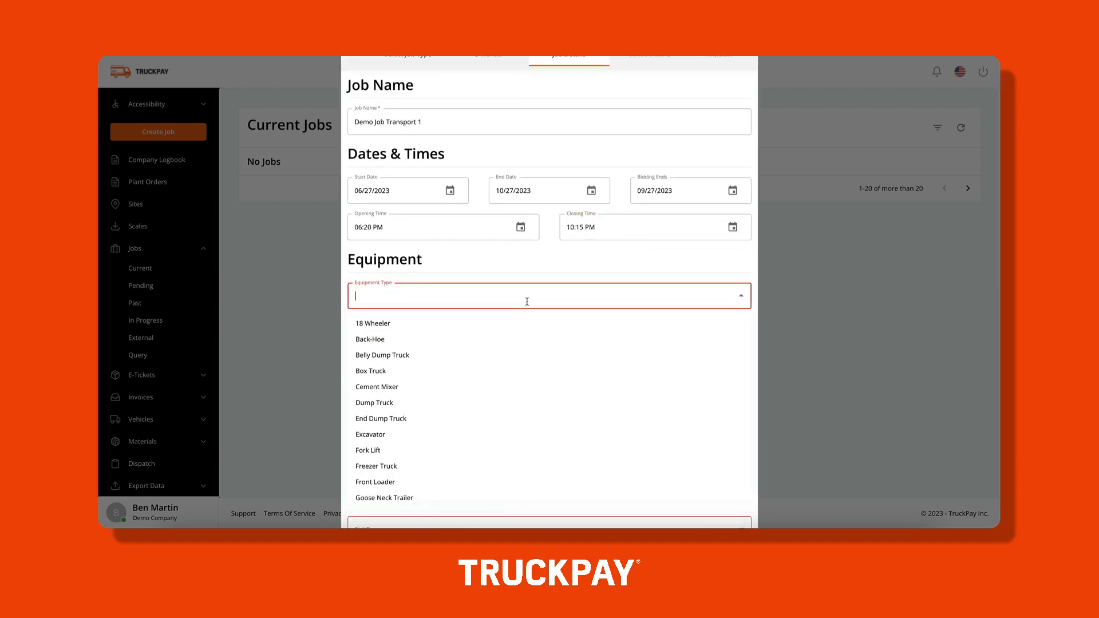
{"action": "left_click", "coordinate": [457, 400]}
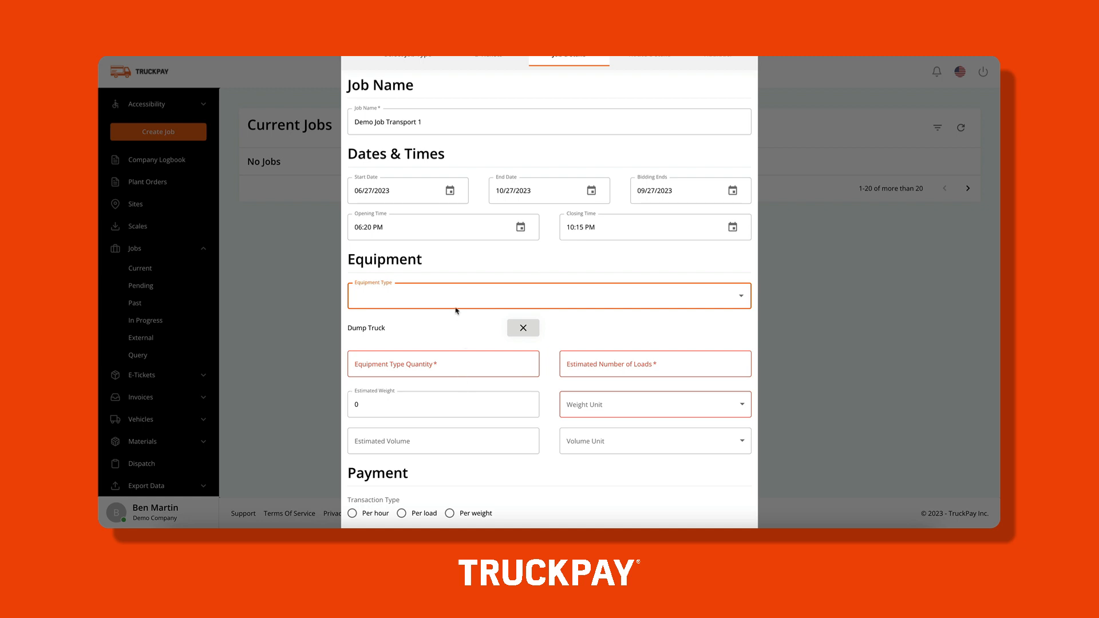
{"action": "left_click", "coordinate": [456, 289]}
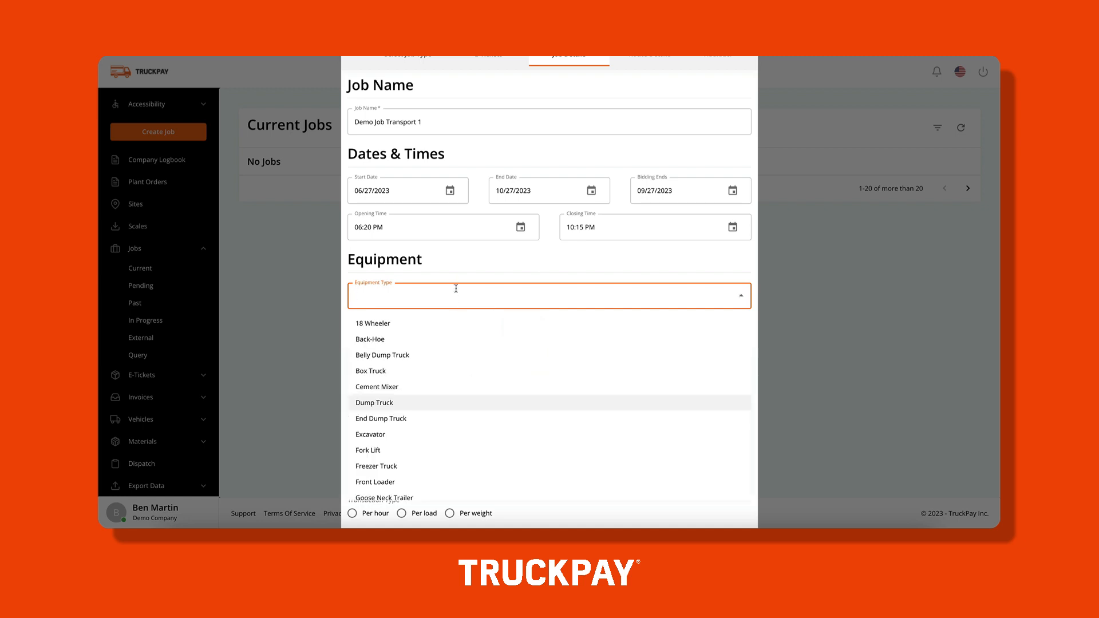
{"action": "left_click", "coordinate": [417, 356]}
Set equipment quantity to 10, correcting a mistyped 25, and estimated loads to 100.
{"action": "left_click", "coordinate": [417, 365]}
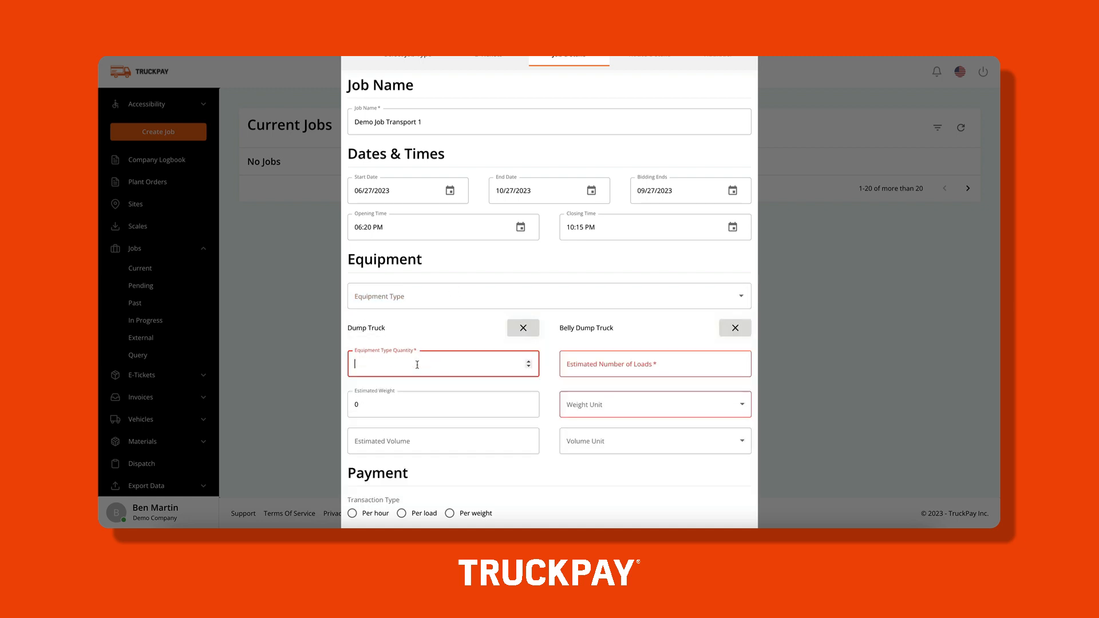
{"action": "type", "text": "25"}
{"action": "left_click", "coordinate": [593, 368]}
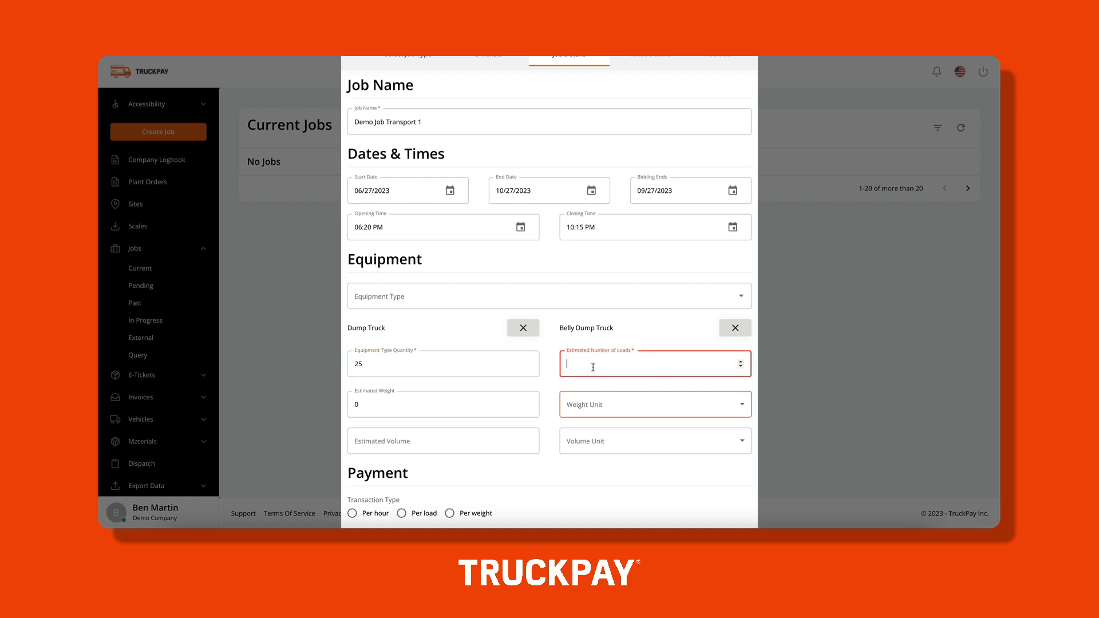
{"action": "left_click", "coordinate": [456, 363]}
{"action": "key", "text": "BackSpace"}
{"action": "key", "text": "BackSpace"}
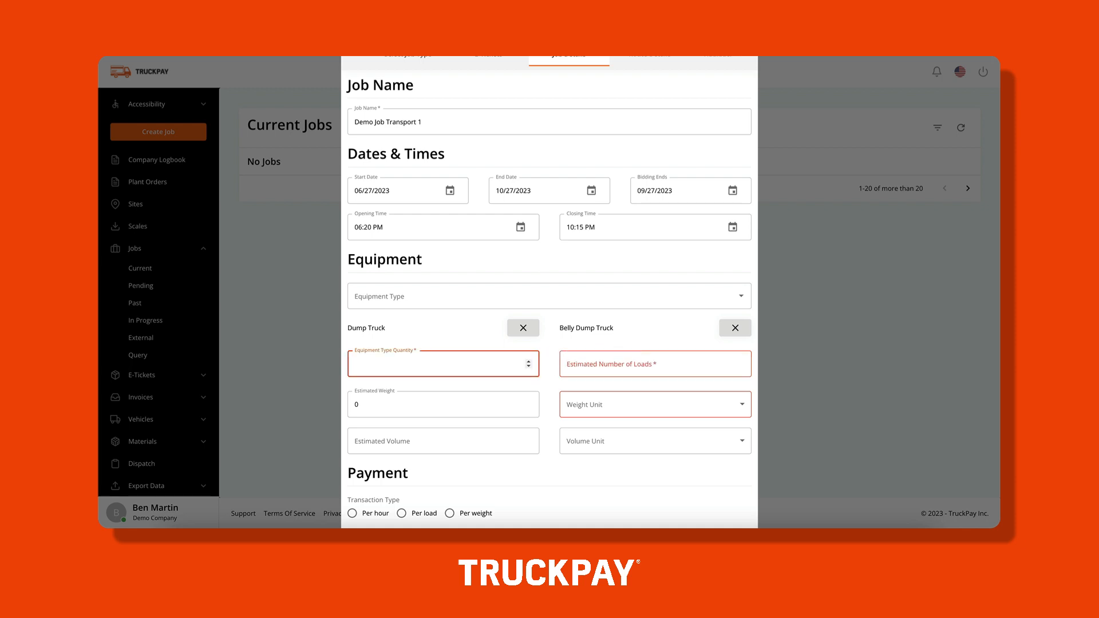
{"action": "type", "text": "10"}
{"action": "key", "text": "Tab"}
{"action": "type", "text": "100"}
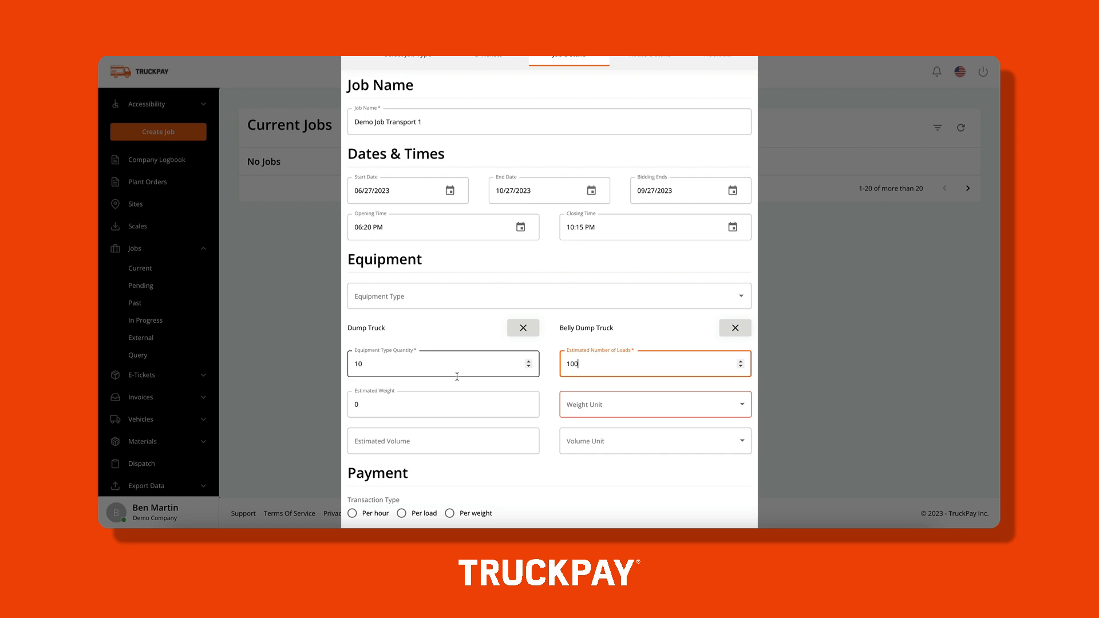
Enter estimated weight 75000 lb and estimated volume 0.
{"action": "left_click", "coordinate": [440, 406]}
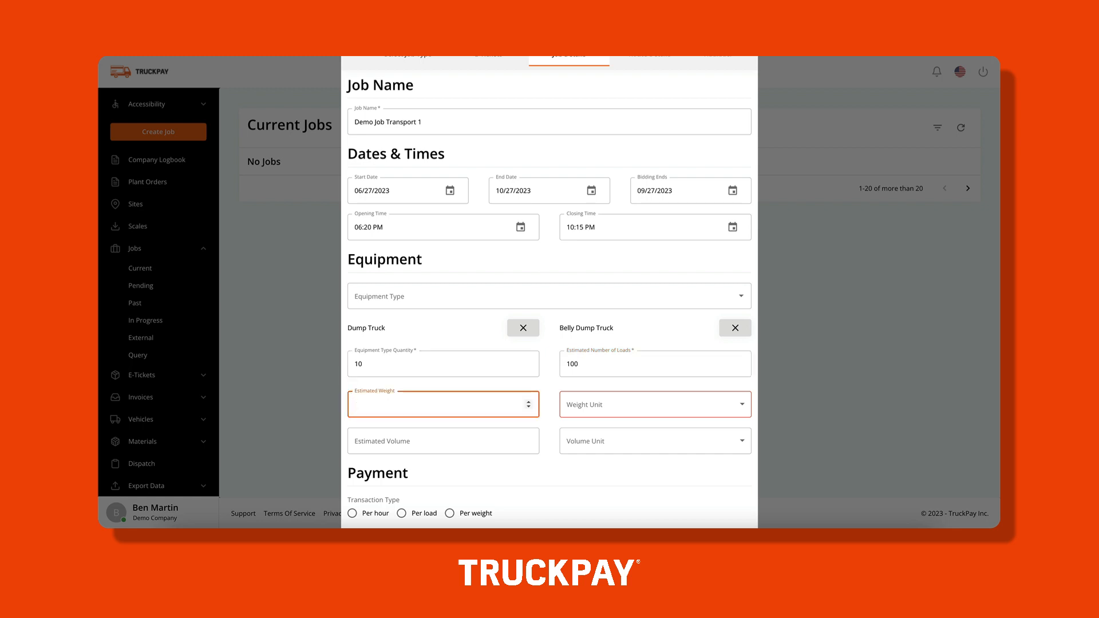
{"action": "type", "text": "75000"}
{"action": "left_click", "coordinate": [606, 405]}
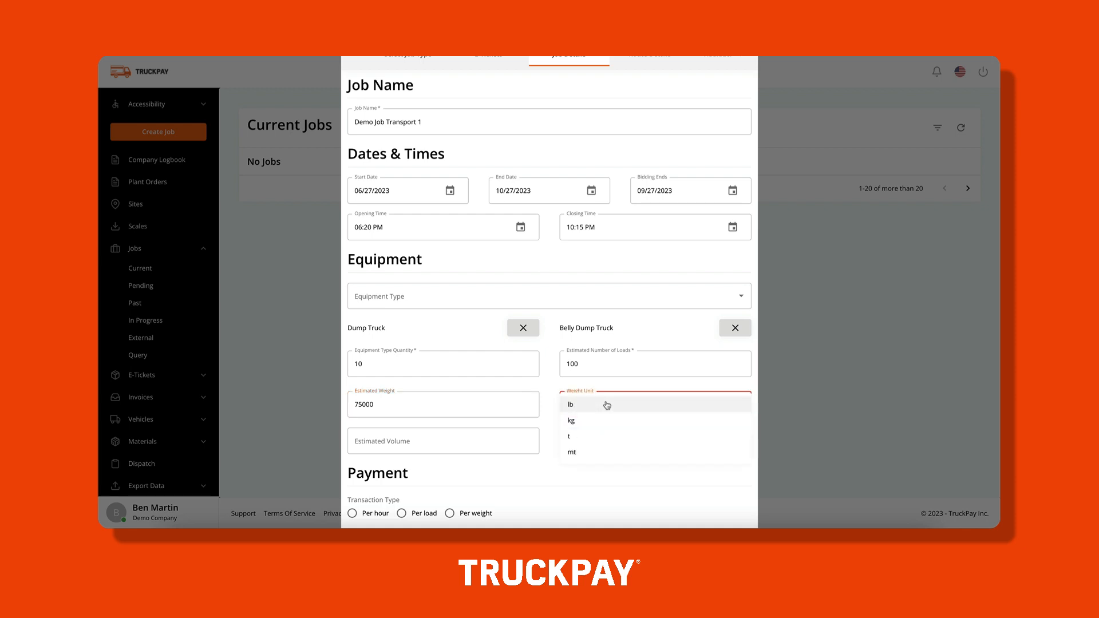
{"action": "left_click", "coordinate": [607, 405]}
{"action": "left_click", "coordinate": [465, 443]}
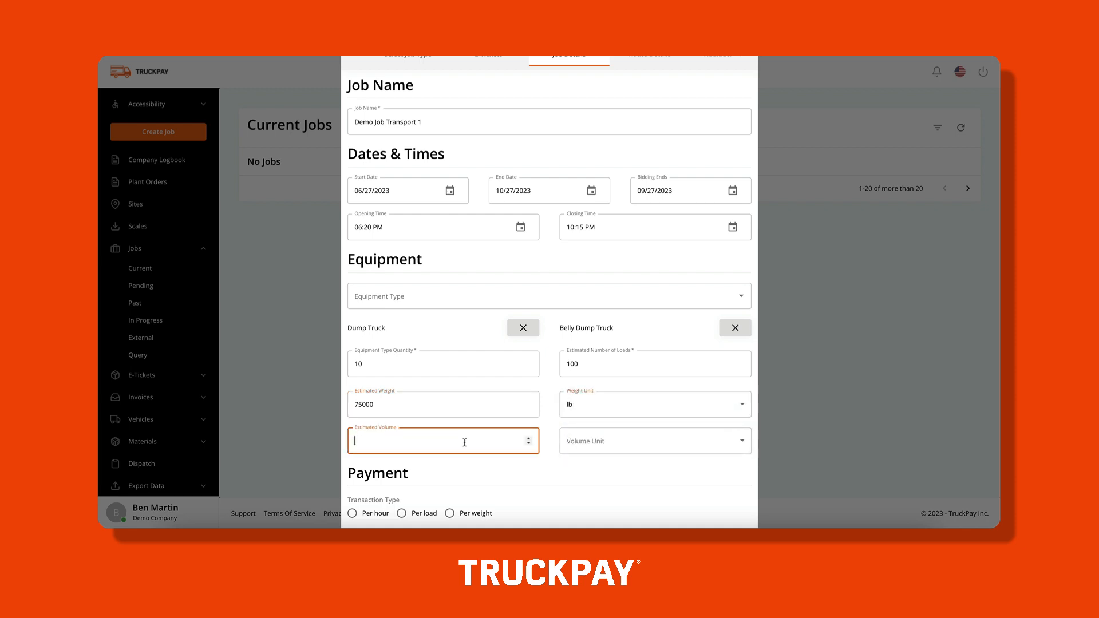
{"action": "type", "text": "0"}
{"action": "scroll", "coordinate": [464, 444], "scroll_direction": "down", "scroll_amount": 2}
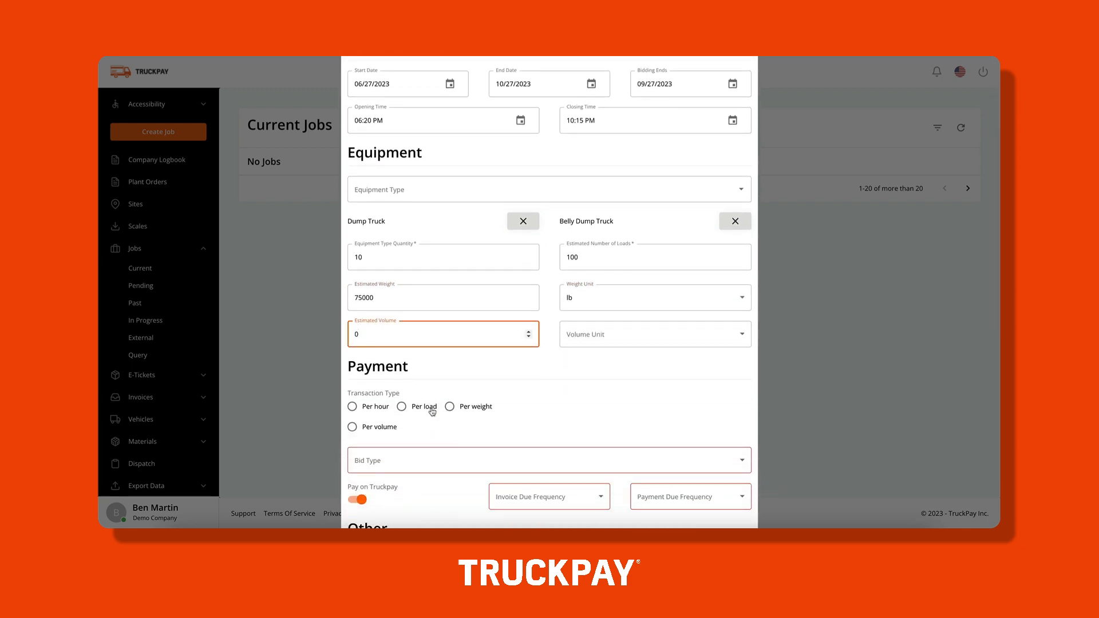
Set the payment to per load, after briefly trying per weight in tons.
{"action": "left_click", "coordinate": [461, 411]}
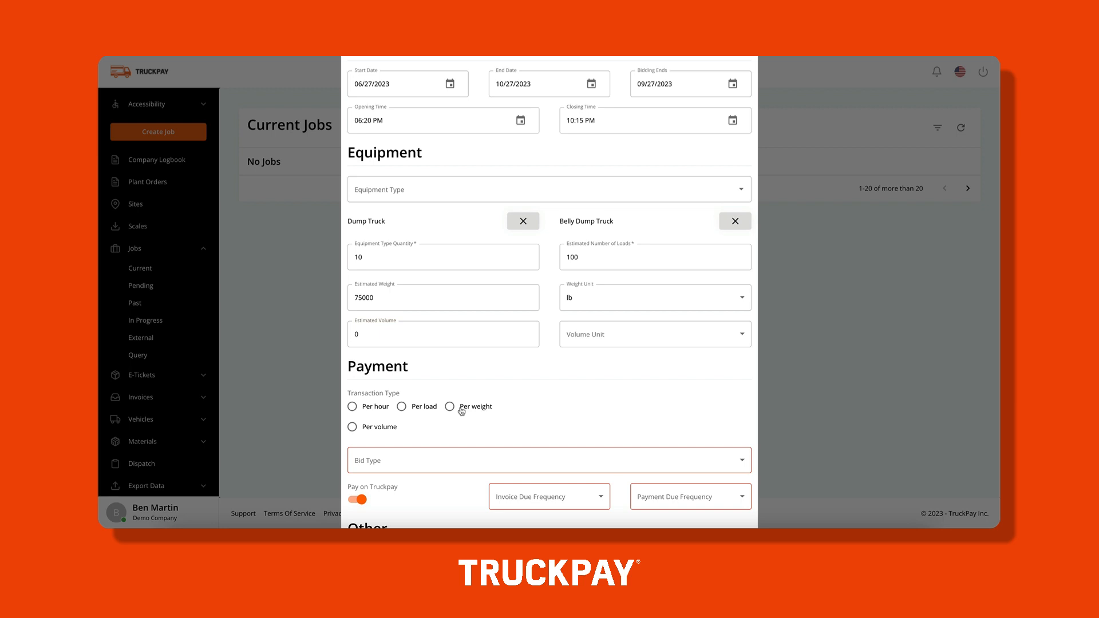
{"action": "left_click", "coordinate": [461, 408]}
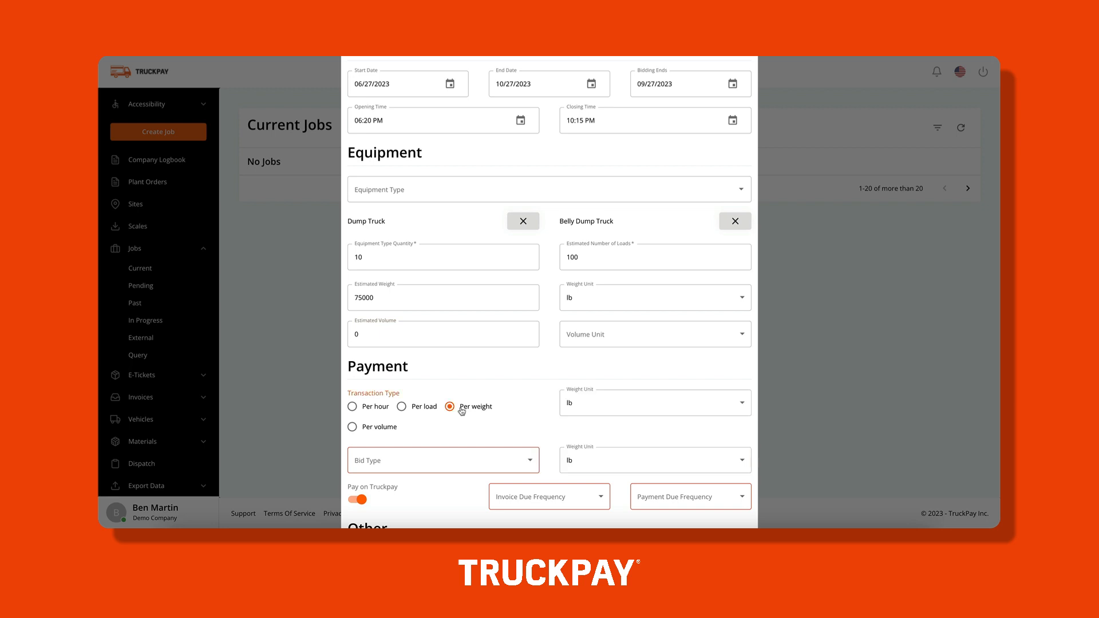
{"action": "left_click", "coordinate": [589, 405]}
{"action": "left_click", "coordinate": [580, 442]}
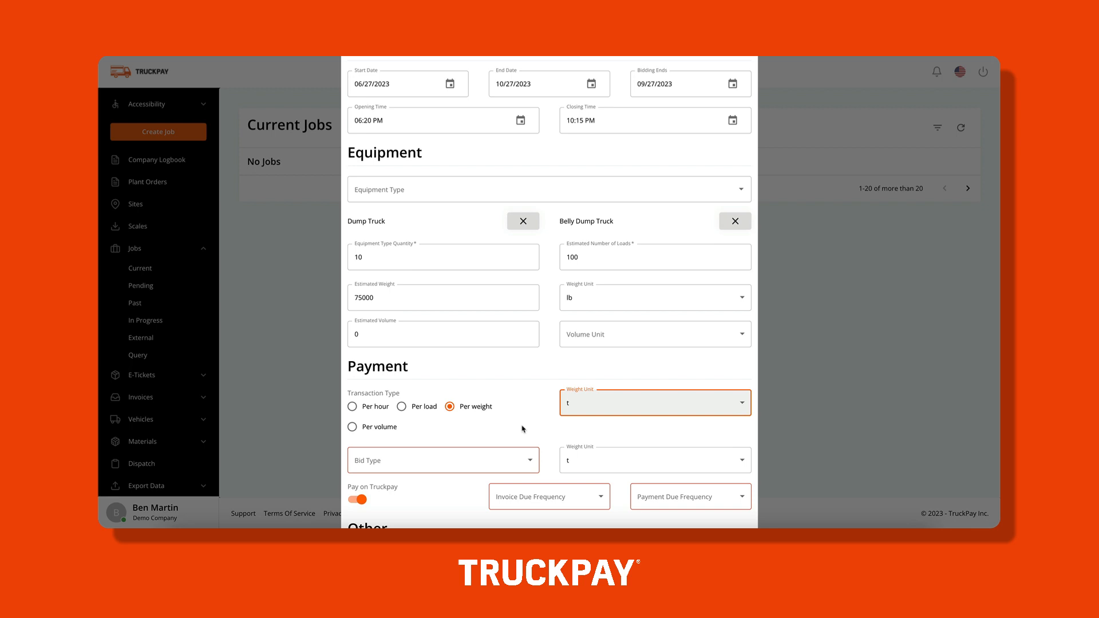
{"action": "left_click", "coordinate": [416, 412]}
Choose Fixed Price as bid type and enter a hauler rate of 65.
{"action": "left_click", "coordinate": [439, 464]}
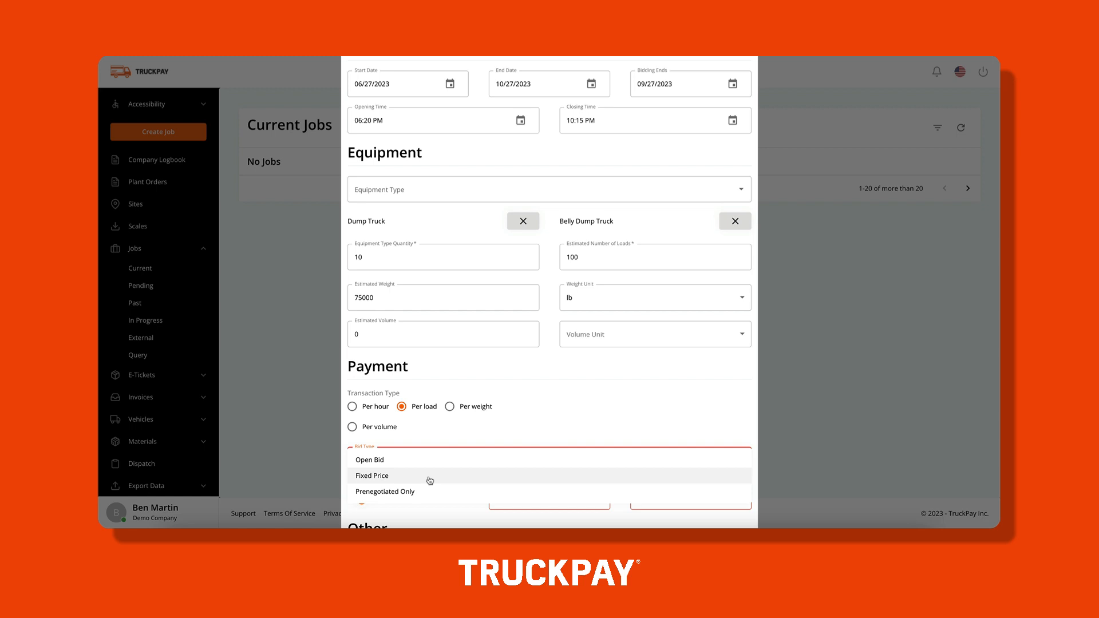
{"action": "left_click", "coordinate": [430, 477]}
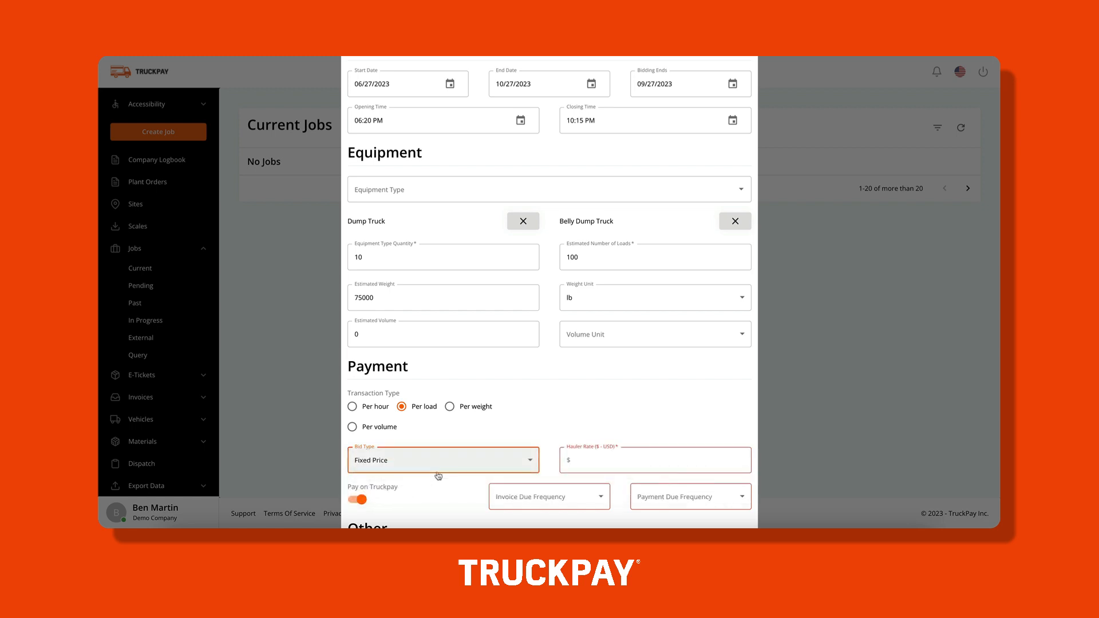
{"action": "left_click", "coordinate": [596, 462]}
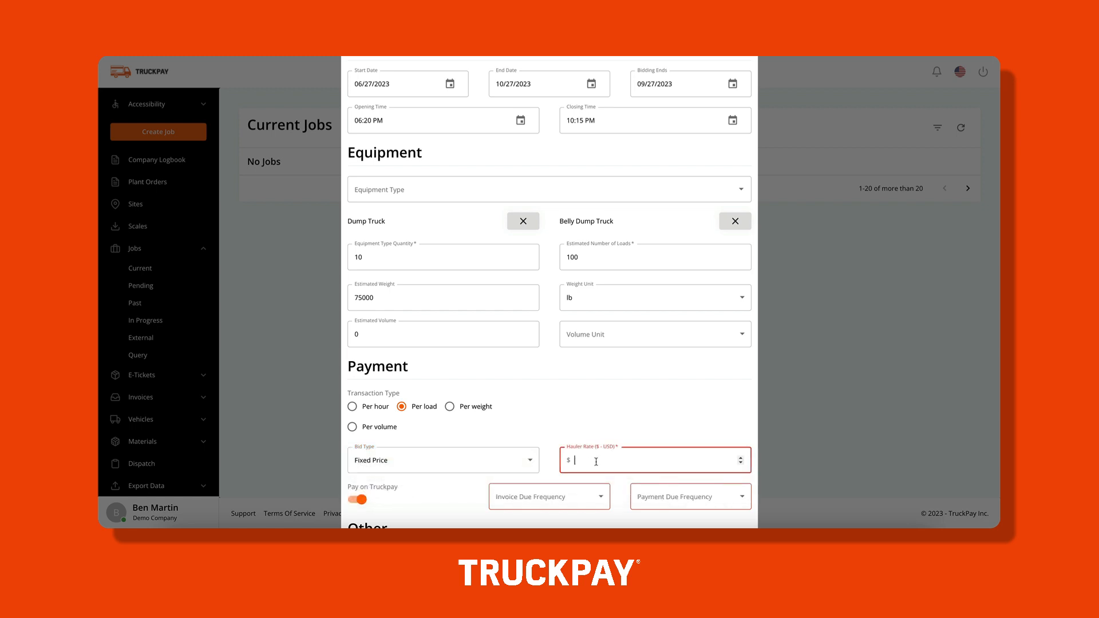
{"action": "type", "text": "65"}
{"action": "scroll", "coordinate": [541, 421], "scroll_direction": "down", "scroll_amount": 3}
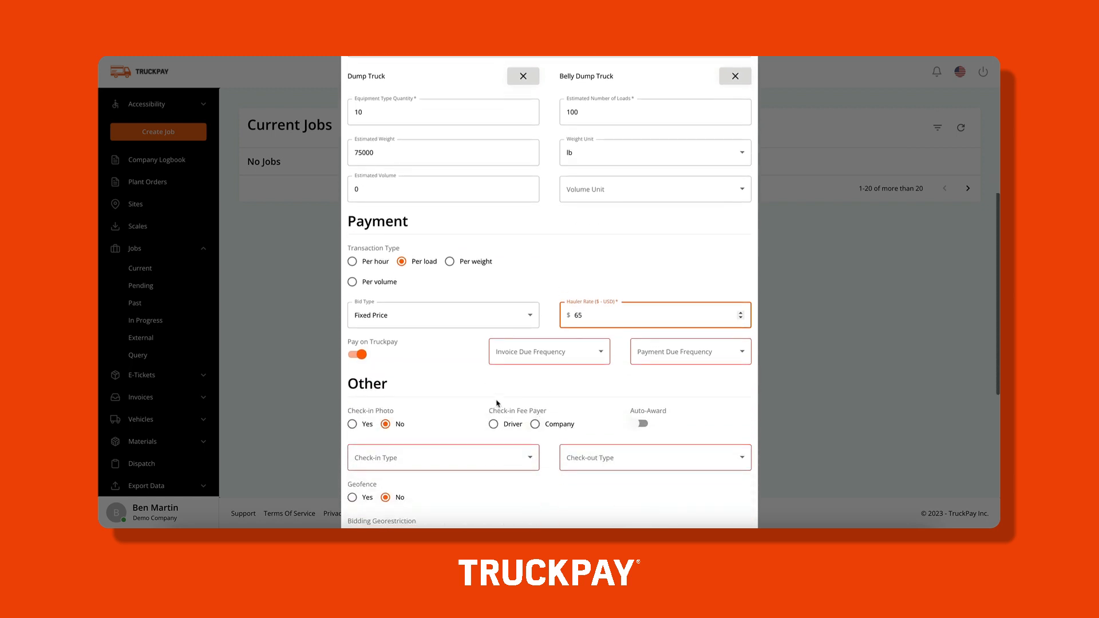
Set invoice due frequency to Daily and payment due frequency to Bi-weekly.
{"action": "left_click", "coordinate": [537, 354]}
{"action": "left_click", "coordinate": [535, 351]}
{"action": "left_click", "coordinate": [667, 346]}
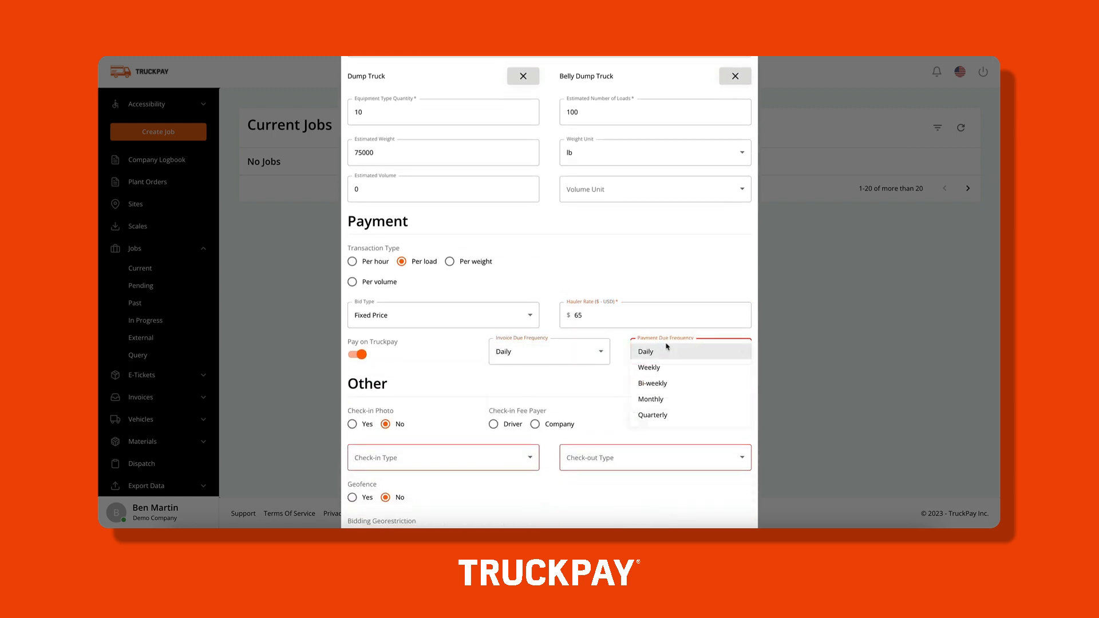
{"action": "left_click", "coordinate": [658, 383]}
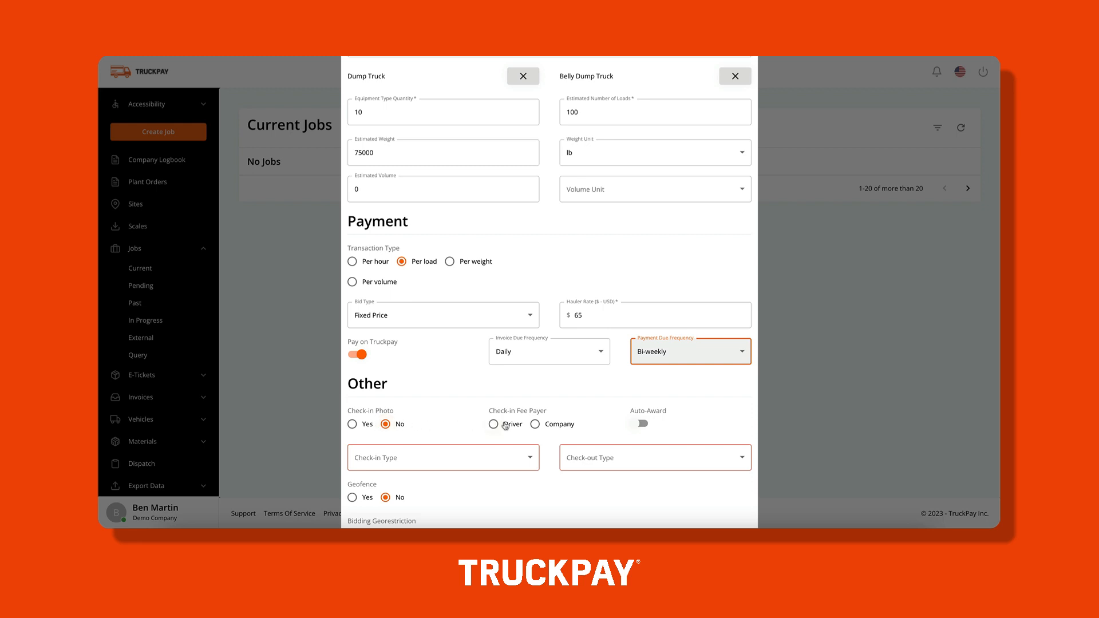
Make the company the check-in fee payer, with Self Check check-in and Signature check-out.
{"action": "left_click", "coordinate": [537, 425]}
{"action": "left_click", "coordinate": [487, 463]}
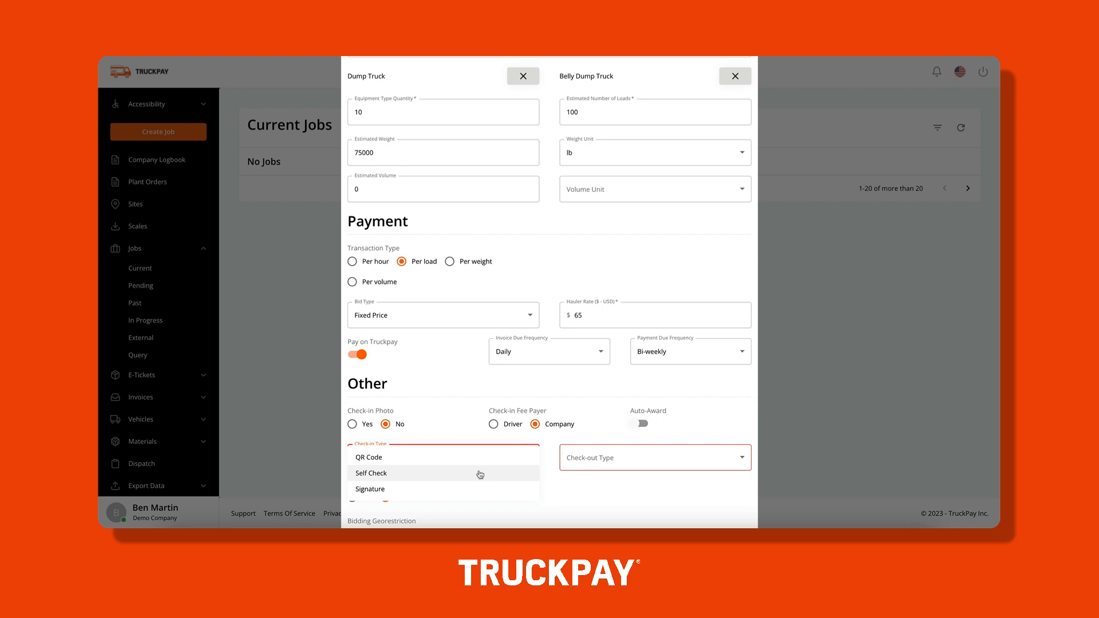
{"action": "left_click", "coordinate": [480, 475]}
{"action": "left_click", "coordinate": [572, 465]}
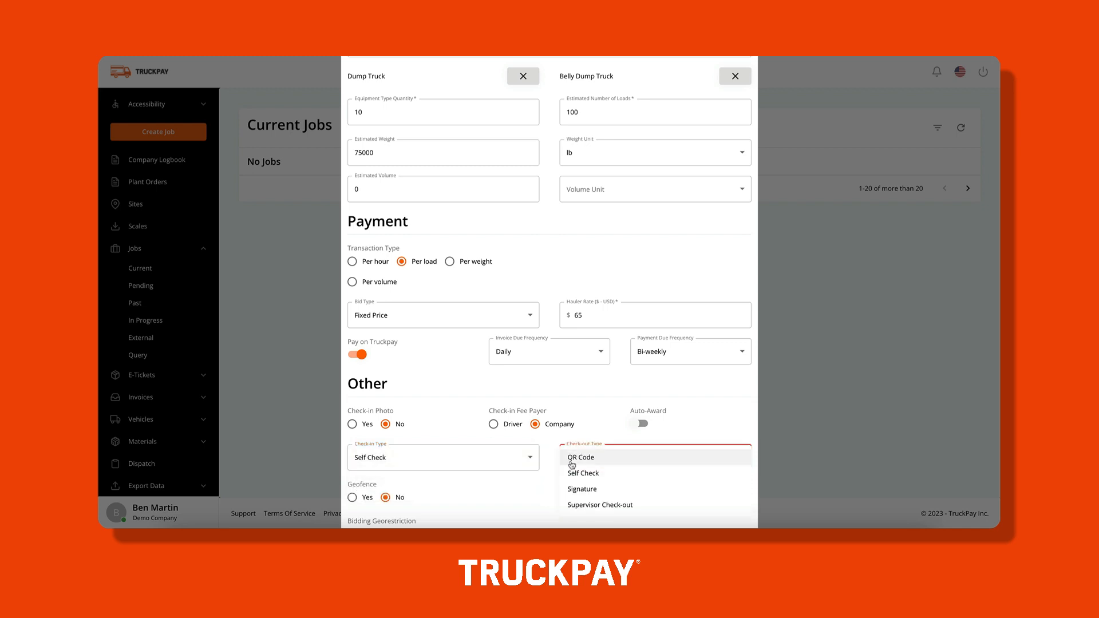
{"action": "left_click", "coordinate": [583, 489]}
{"action": "scroll", "coordinate": [533, 496], "scroll_direction": "down", "scroll_amount": 4}
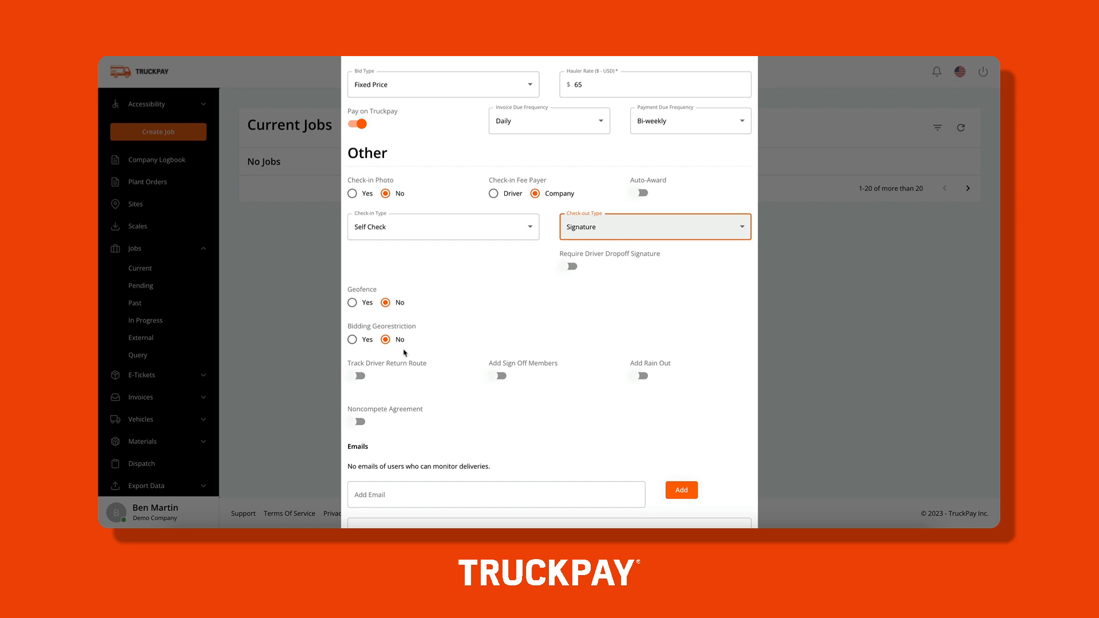
{"action": "left_click", "coordinate": [353, 309]}
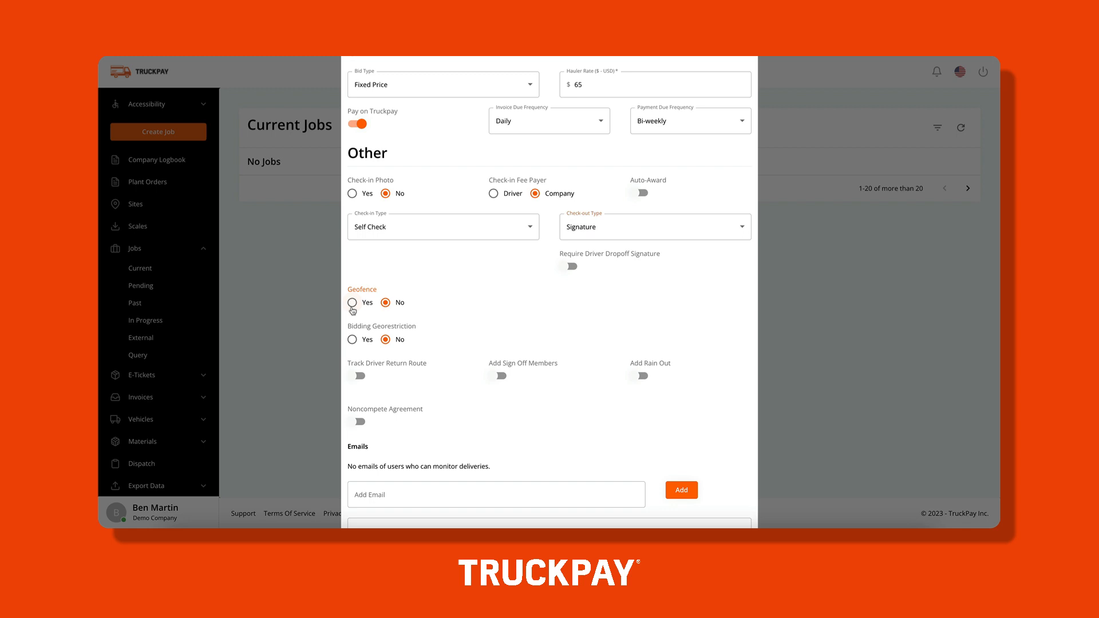
Leave both geofence and bidding georestriction set to No, then continue to Route Details.
{"action": "left_click", "coordinate": [352, 303]}
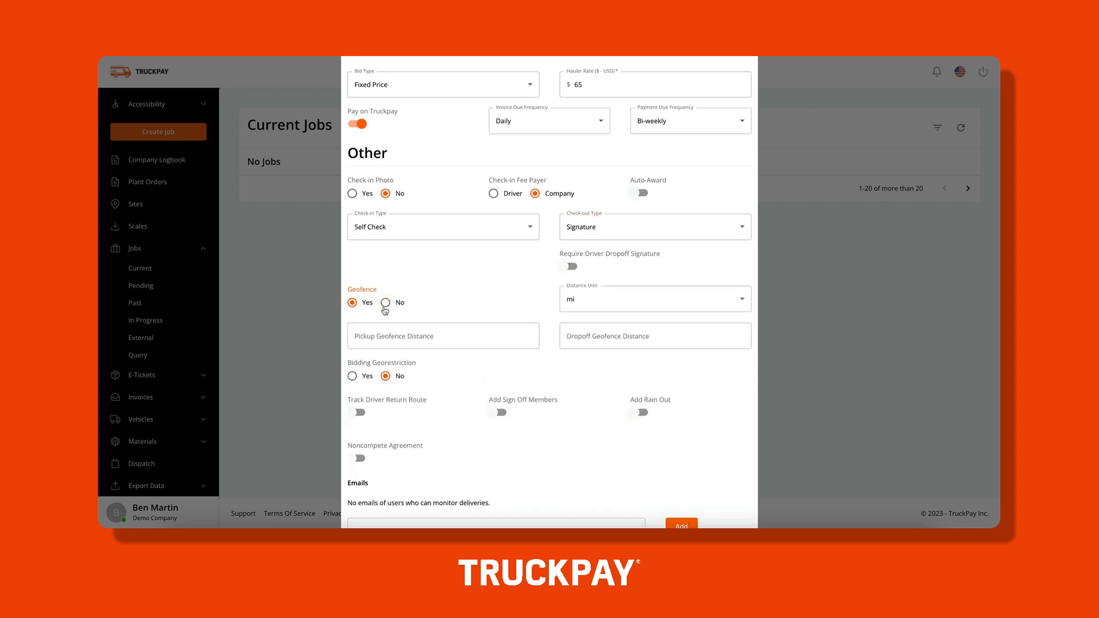
{"action": "left_click", "coordinate": [386, 303]}
{"action": "left_click", "coordinate": [353, 340]}
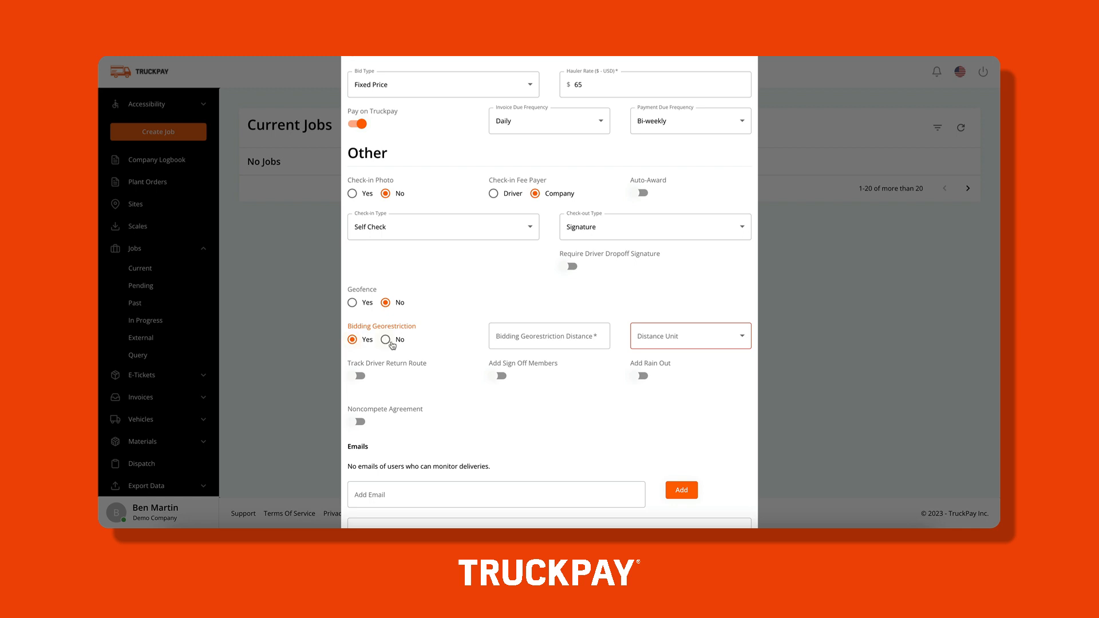
{"action": "left_click", "coordinate": [386, 341]}
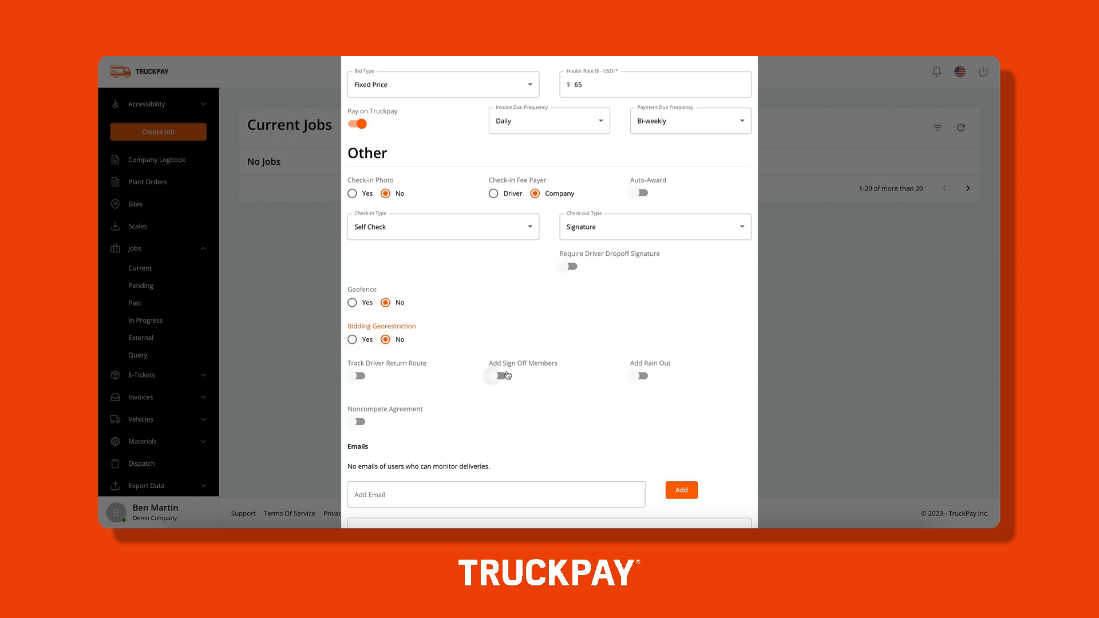
{"action": "scroll", "coordinate": [553, 412], "scroll_direction": "down", "scroll_amount": 3}
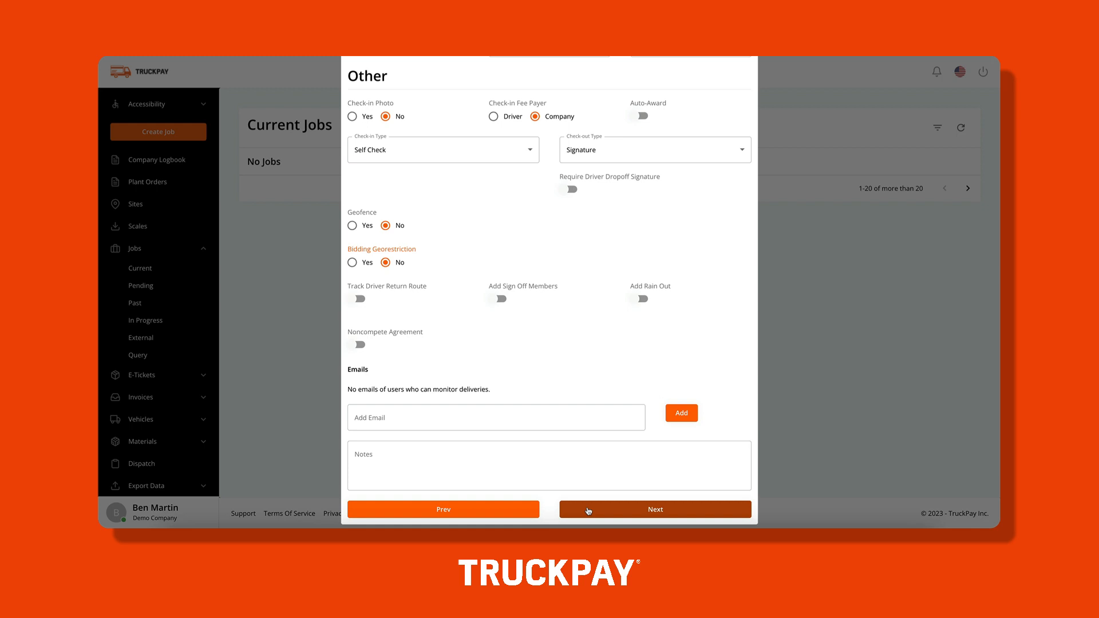
{"action": "left_click", "coordinate": [589, 510]}
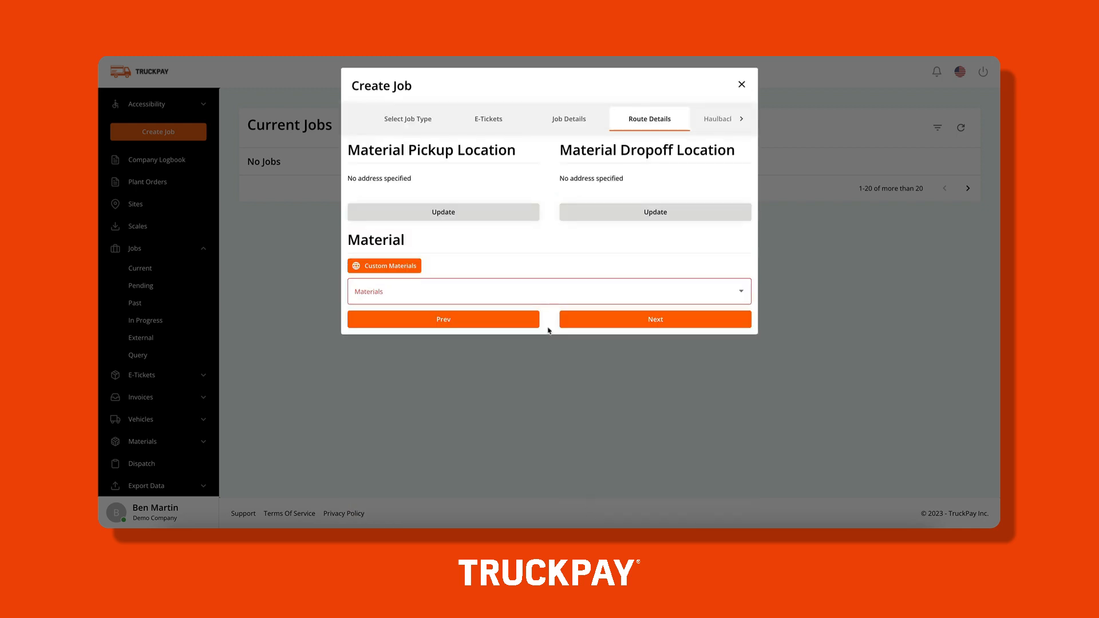
Set the job's pickup location to the saved site Demo Site A.
{"action": "left_click", "coordinate": [497, 223]}
{"action": "left_click", "coordinate": [420, 120]}
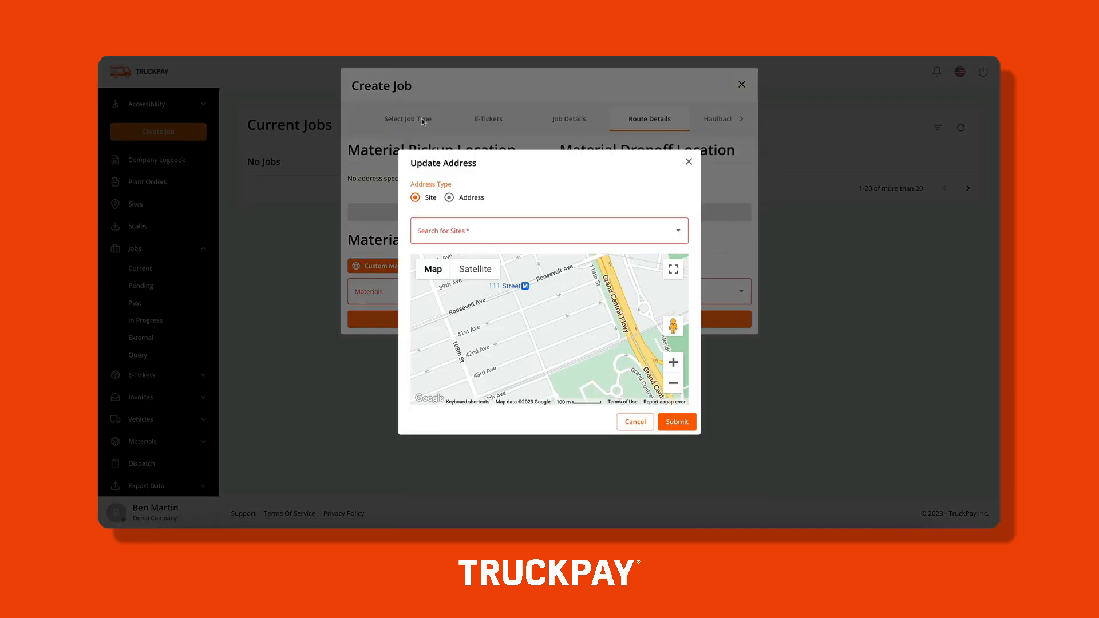
{"action": "left_click", "coordinate": [465, 227]}
{"action": "left_click", "coordinate": [459, 258]}
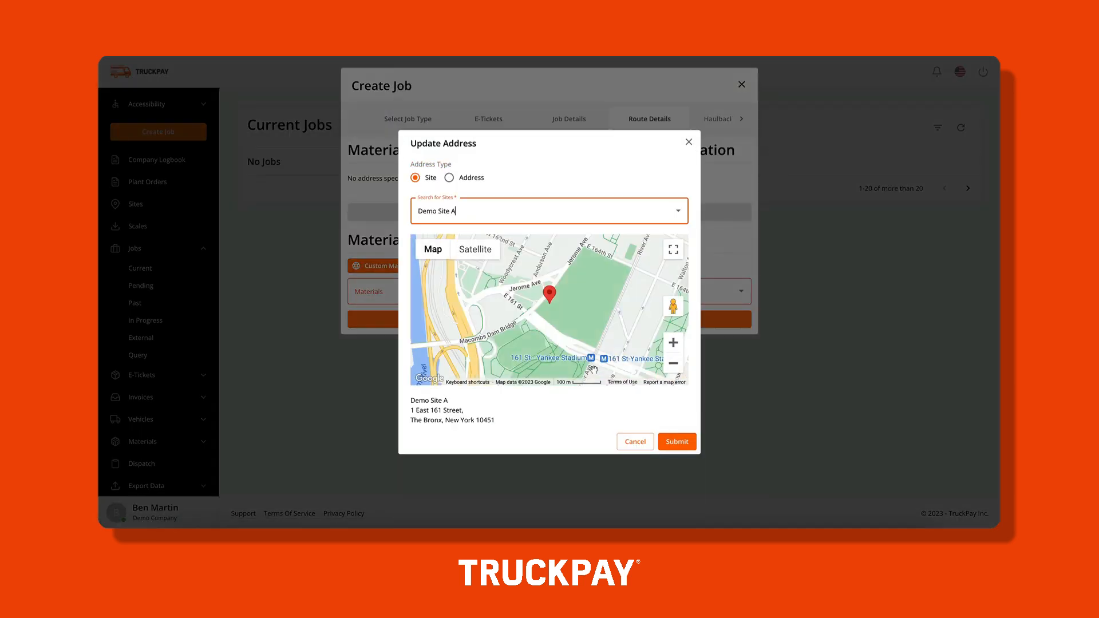
{"action": "left_click", "coordinate": [674, 441]}
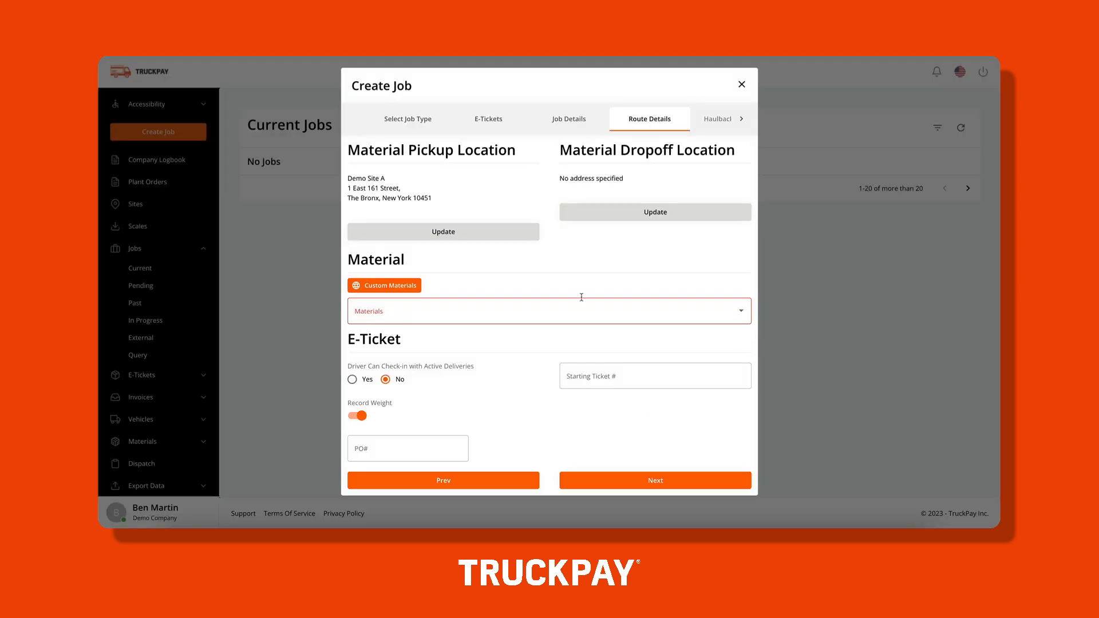
Set the dropoff location to 30 Hudson Yards, New York 10001.
{"action": "left_click", "coordinate": [647, 218]}
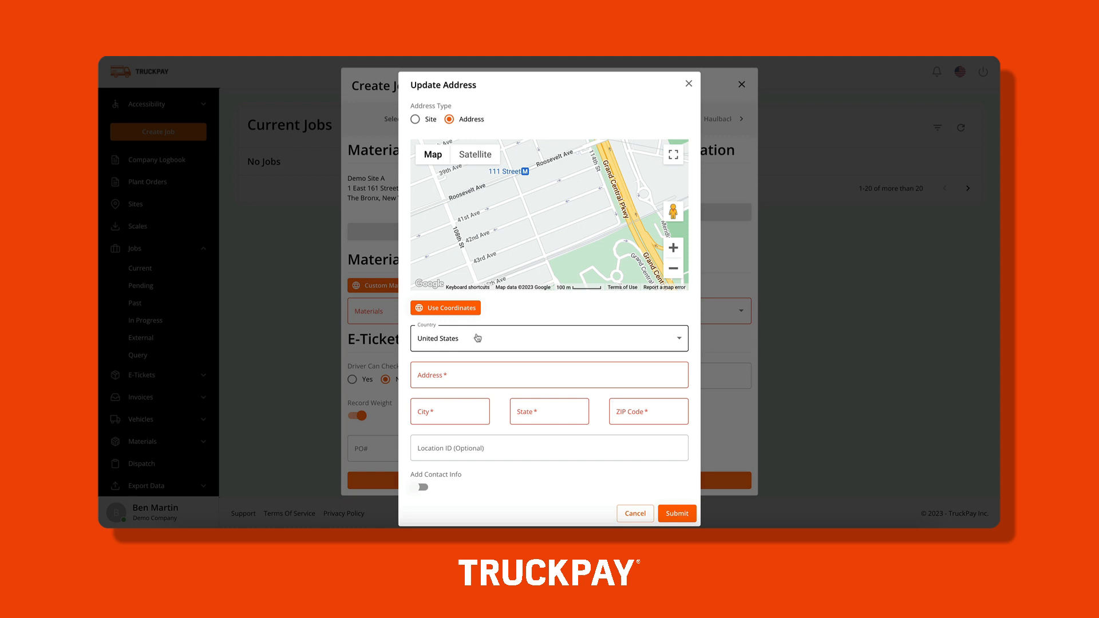
{"action": "left_click", "coordinate": [474, 373]}
{"action": "type", "text": "30 hudson"}
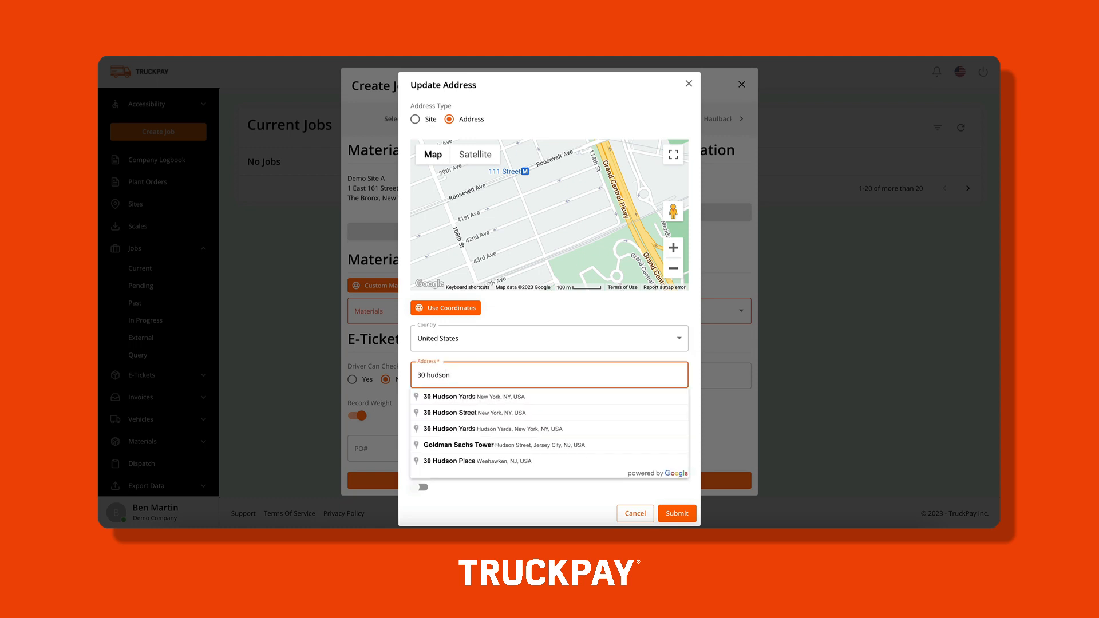
{"action": "left_click", "coordinate": [484, 397]}
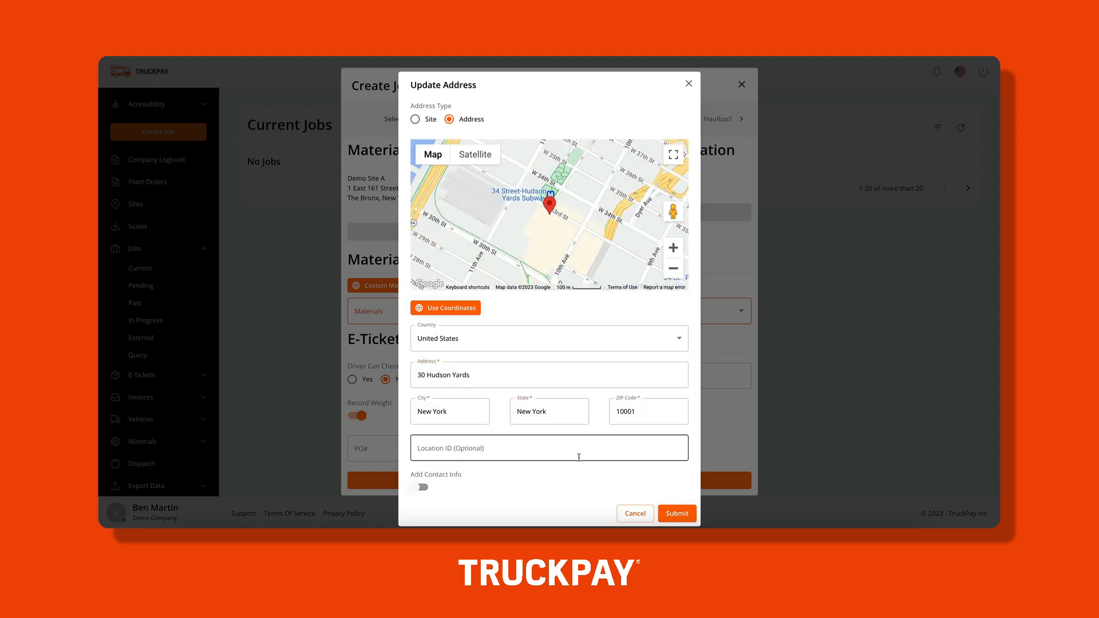
{"action": "left_click", "coordinate": [685, 513]}
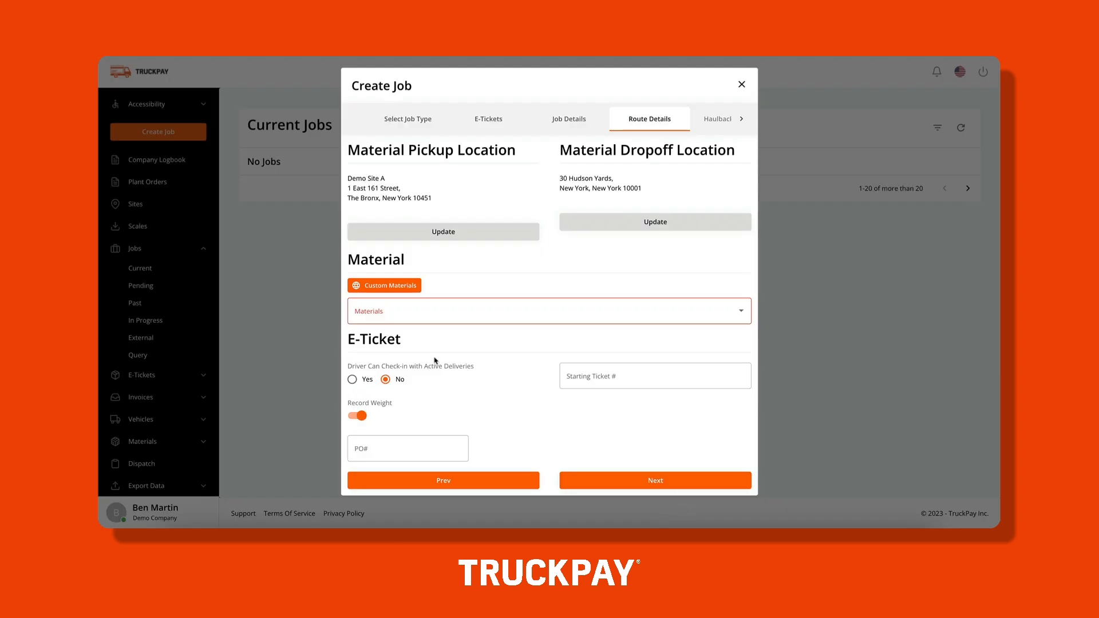
{"action": "left_click", "coordinate": [484, 310]}
Choose Washed Concrete Sand as the material with an estimated weight of 65000 lb.
{"action": "scroll", "coordinate": [413, 481], "scroll_direction": "down", "scroll_amount": 5}
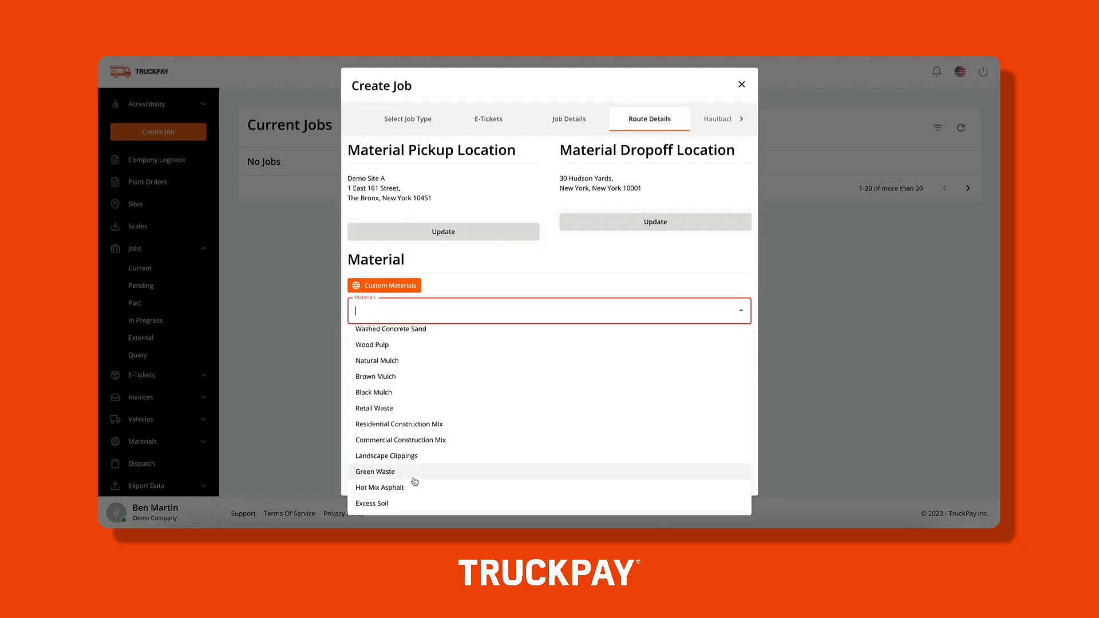
{"action": "scroll", "coordinate": [415, 481], "scroll_direction": "up", "scroll_amount": 6}
{"action": "scroll", "coordinate": [412, 474], "scroll_direction": "down", "scroll_amount": 6}
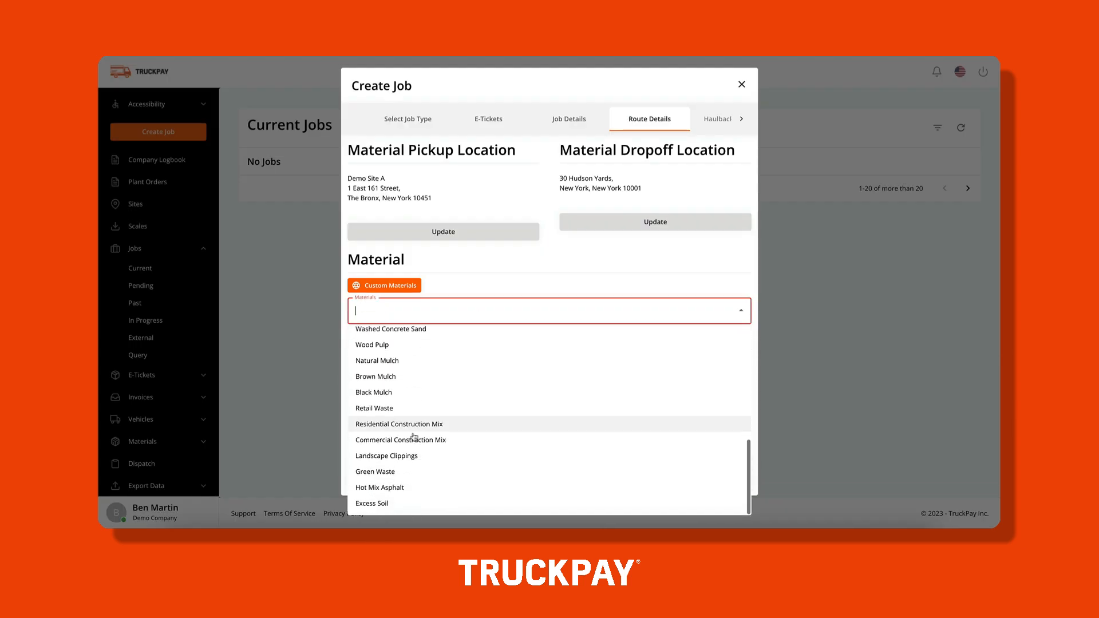
{"action": "scroll", "coordinate": [415, 438], "scroll_direction": "up", "scroll_amount": 2}
{"action": "left_click", "coordinate": [414, 444]}
{"action": "left_click", "coordinate": [395, 372]}
{"action": "type", "text": "65000"}
Allow check-in with active deliveries, start tickets at 1000 with PO12345, and submit the job.
{"action": "scroll", "coordinate": [356, 391], "scroll_direction": "down", "scroll_amount": 2}
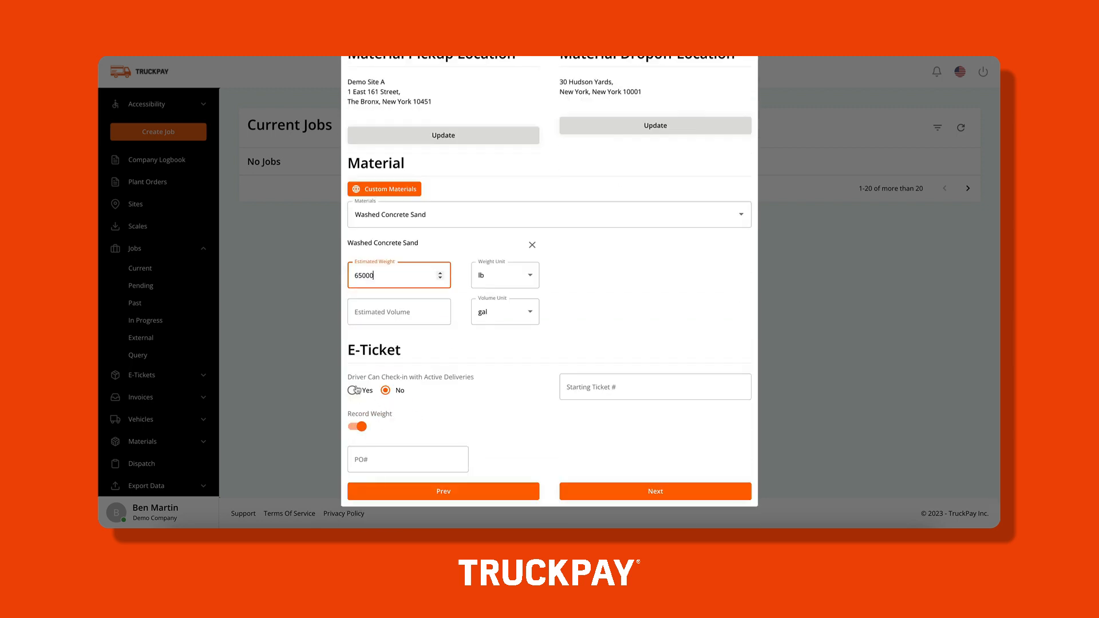
{"action": "left_click", "coordinate": [352, 390]}
{"action": "left_click", "coordinate": [655, 387]}
{"action": "type", "text": "1000"}
{"action": "left_click", "coordinate": [408, 459]}
{"action": "type", "text": "PO12345"}
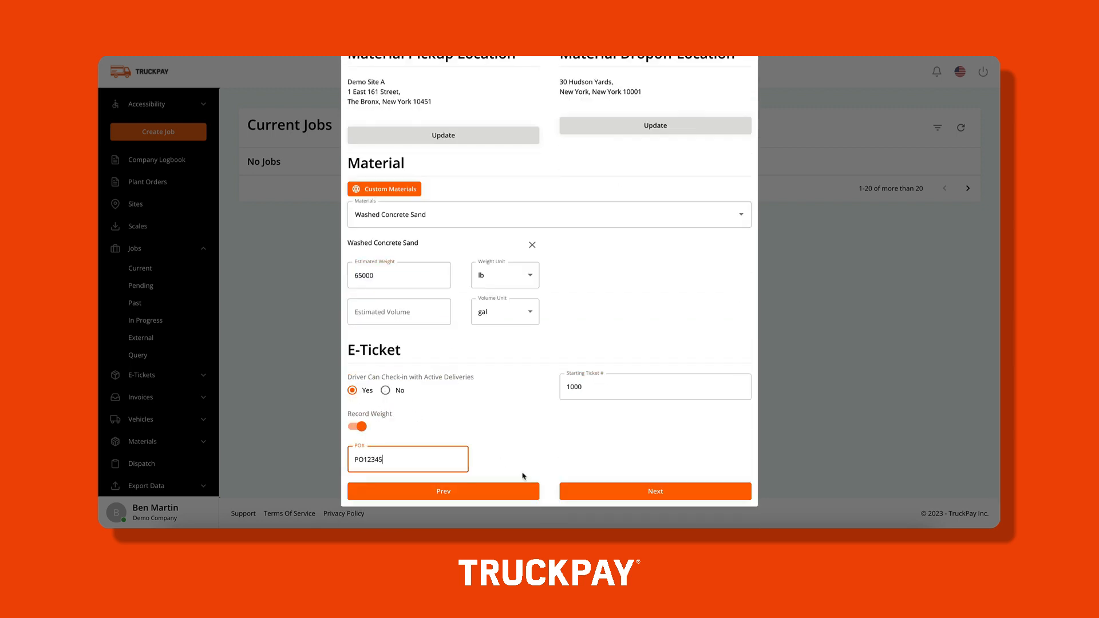
{"action": "left_click", "coordinate": [593, 491]}
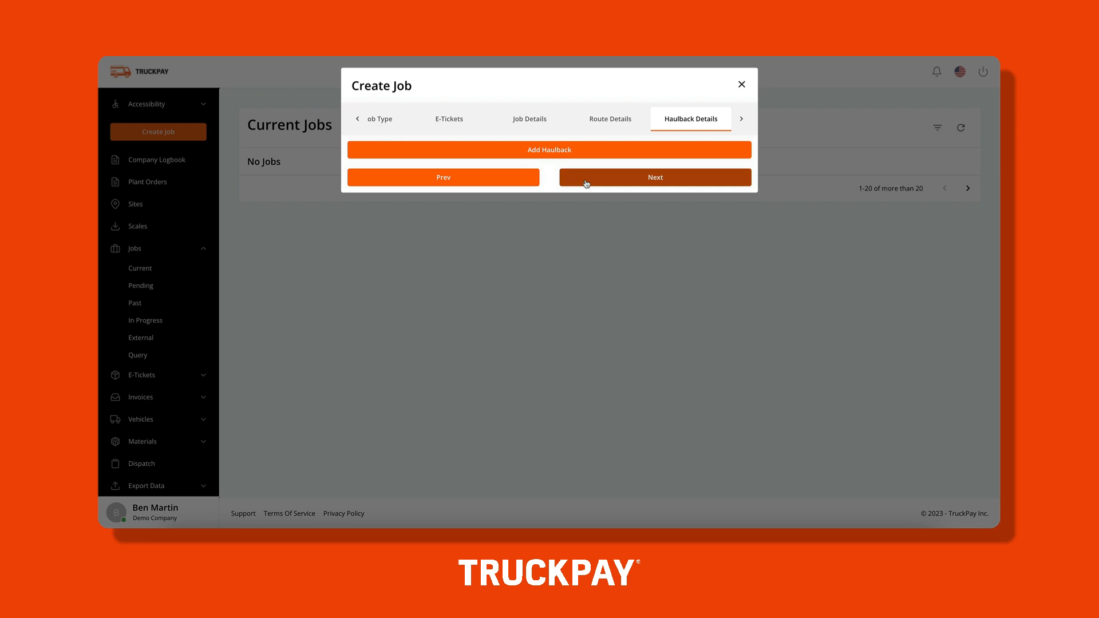
{"action": "left_click", "coordinate": [648, 178]}
{"action": "left_click", "coordinate": [628, 339]}
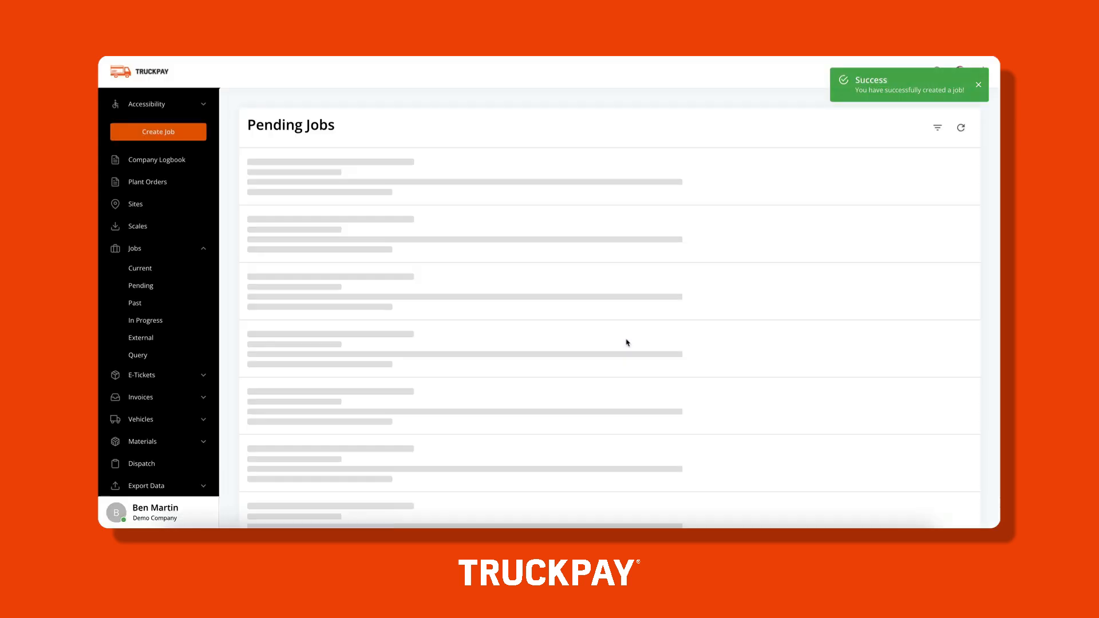
Open Demo Job Transport 1's details: $65.00 per load, 100 loads, 6.44 mi route, no bidders.
{"action": "left_click", "coordinate": [945, 172]}
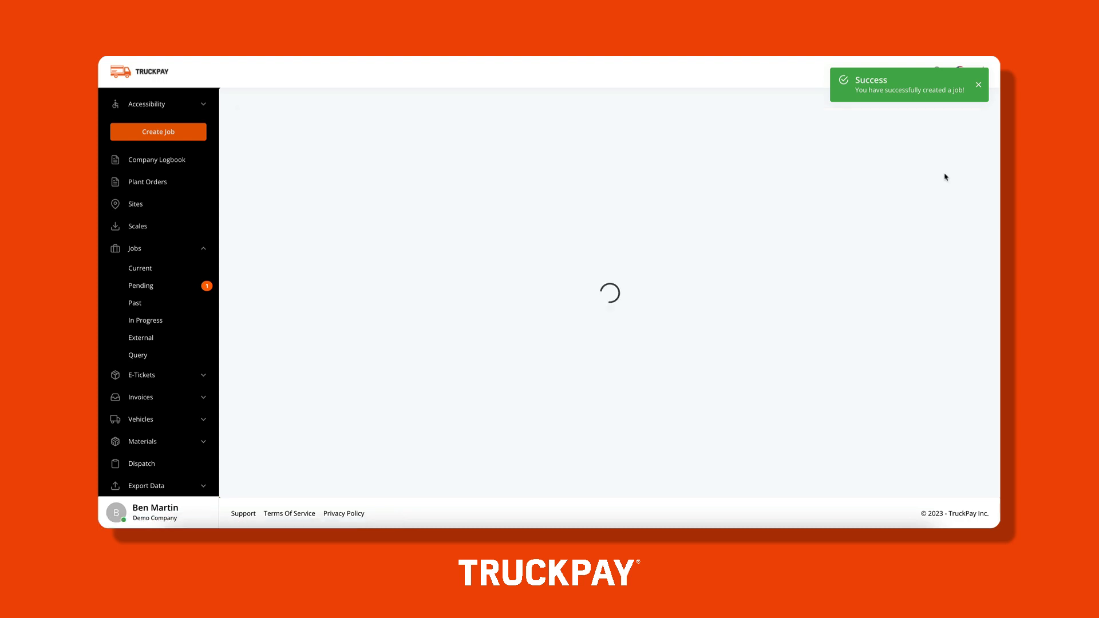
{"action": "scroll", "coordinate": [855, 326], "scroll_direction": "down", "scroll_amount": 2}
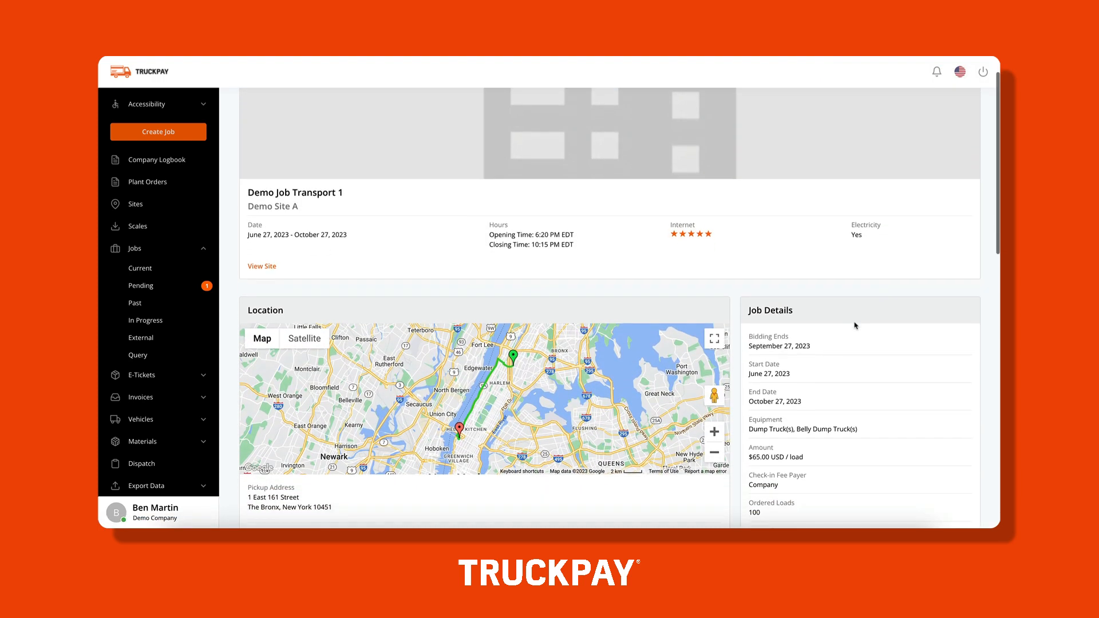
{"action": "scroll", "coordinate": [855, 326], "scroll_direction": "down", "scroll_amount": 5}
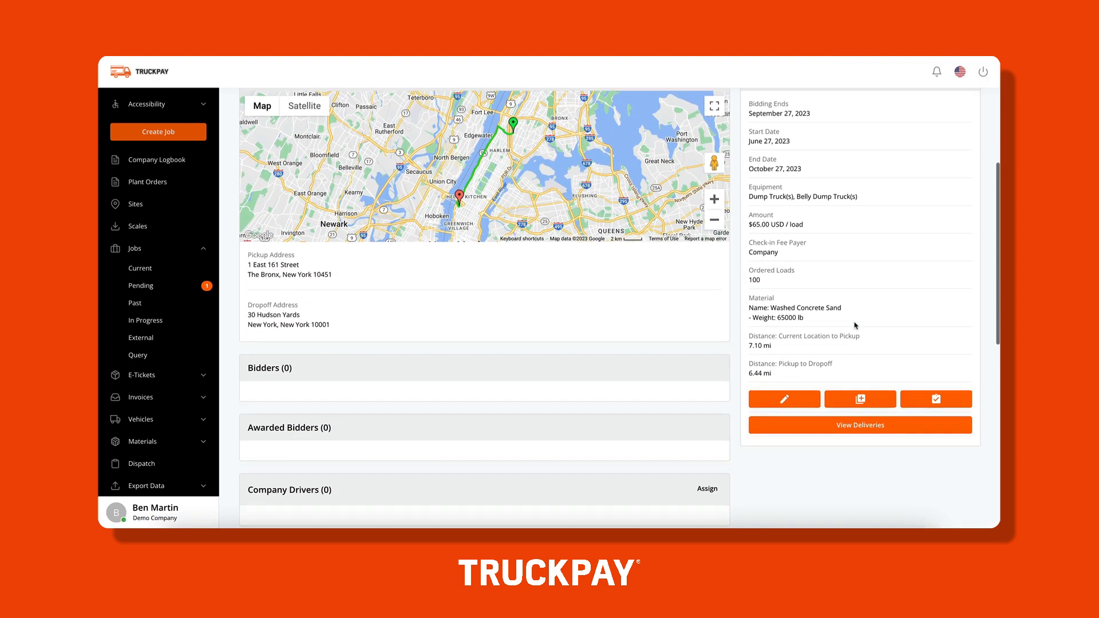
{"action": "scroll", "coordinate": [855, 326], "scroll_direction": "down", "scroll_amount": 2}
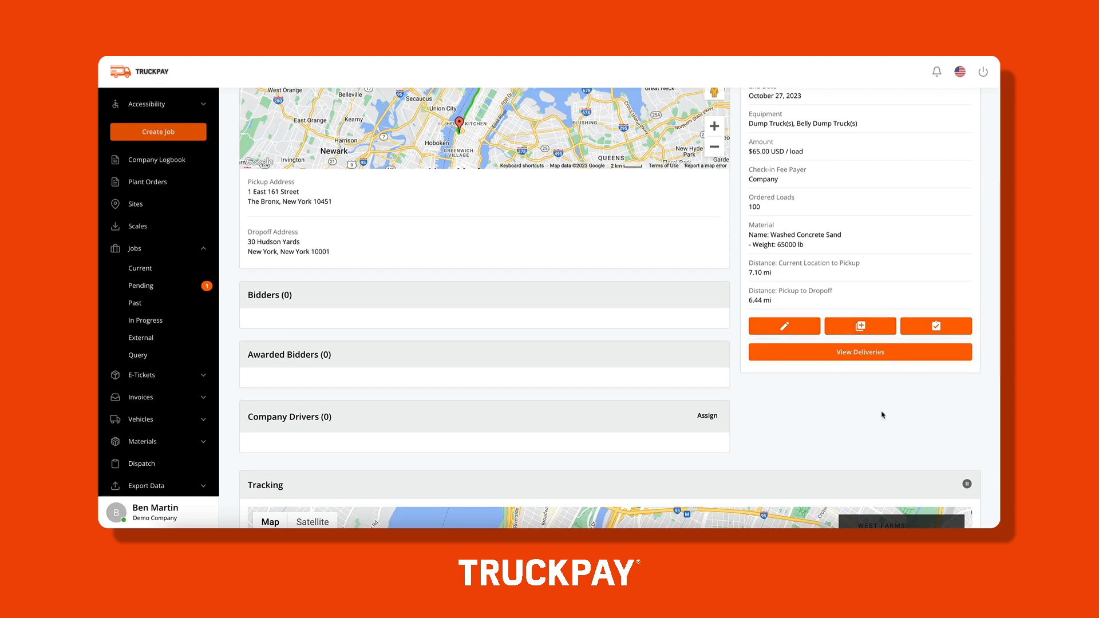
{"action": "scroll", "coordinate": [883, 415], "scroll_direction": "down", "scroll_amount": 8}
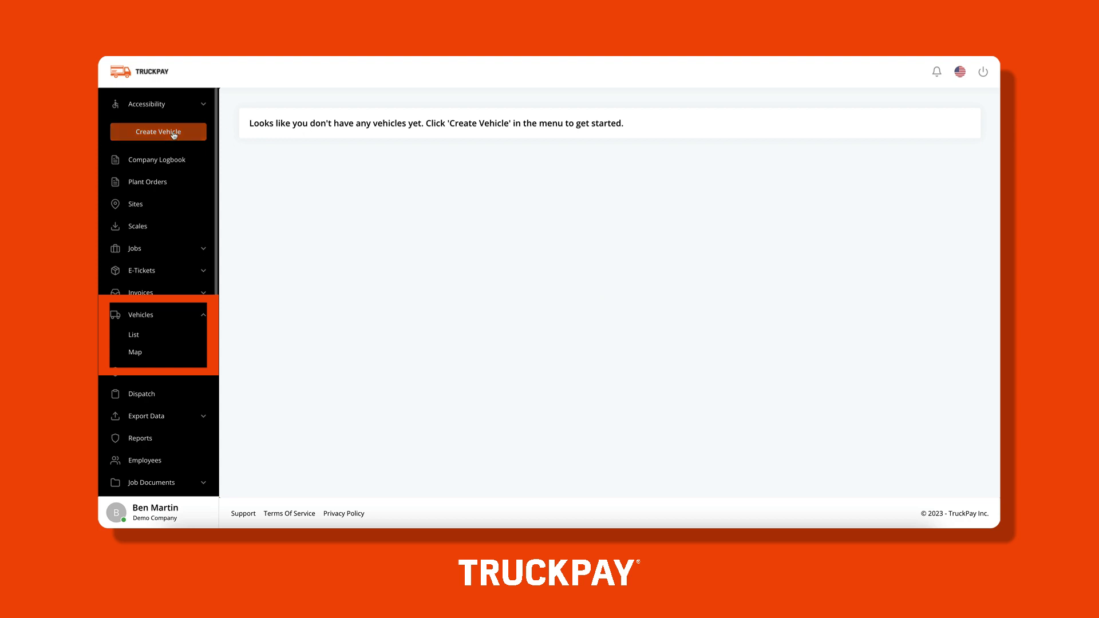
Start a new vehicle named TRUCK 4588 with equipment type Dump Truck.
{"action": "left_click", "coordinate": [174, 133]}
{"action": "left_click", "coordinate": [455, 184]}
{"action": "type", "text": "TRUCK"}
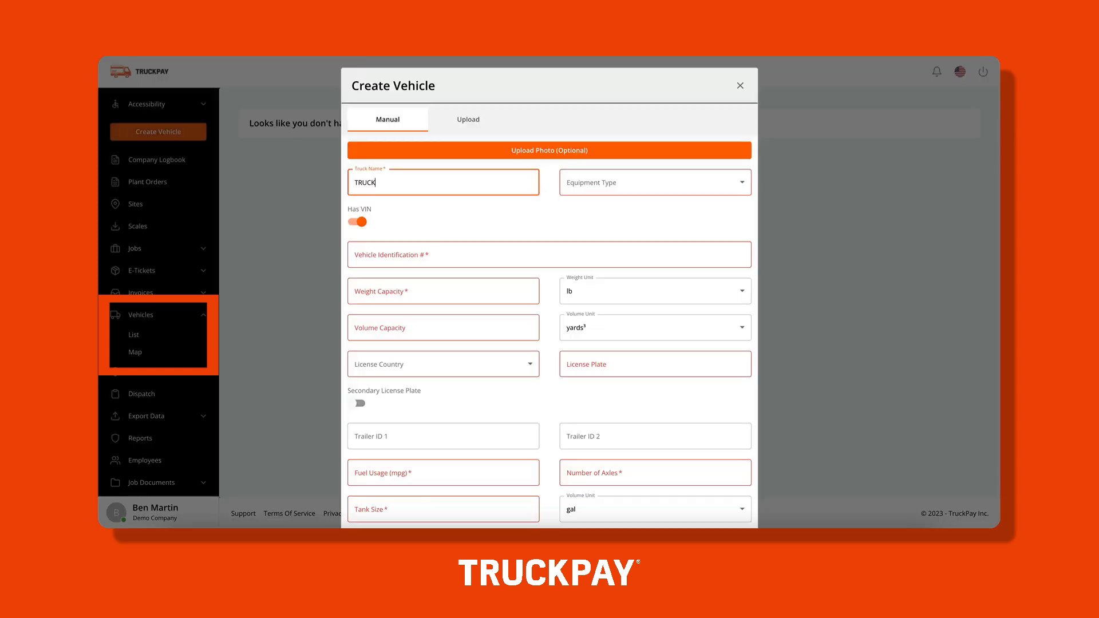
{"action": "type", "text": " 4588"}
{"action": "left_click", "coordinate": [613, 184]}
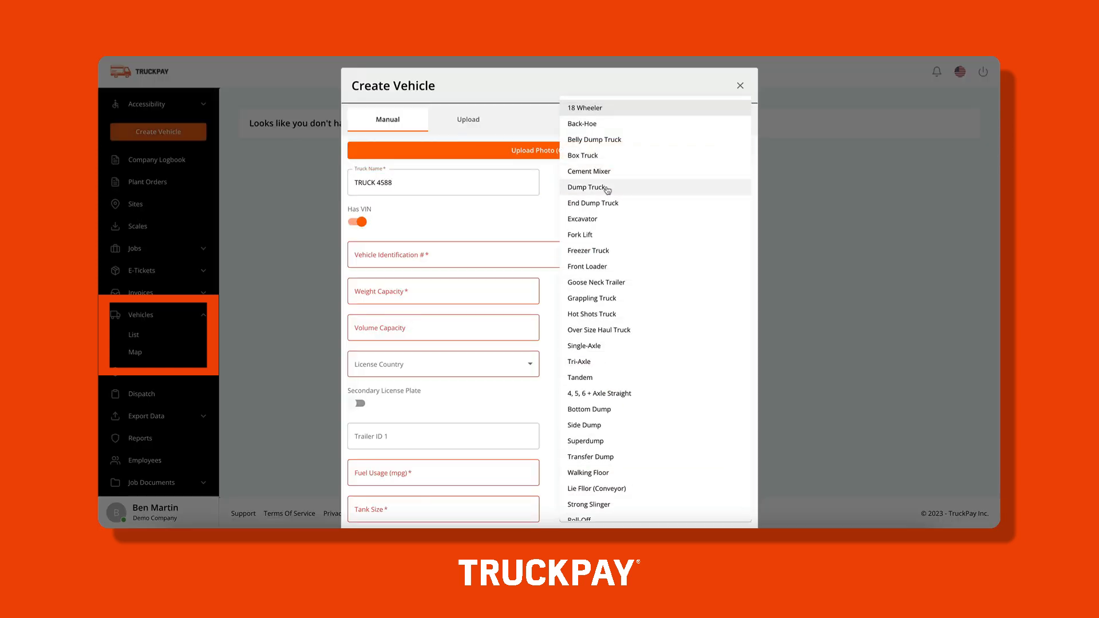
{"action": "left_click", "coordinate": [609, 190]}
Mark the truck as having no VIN and set it to a 2005 Kenworth C500.
{"action": "left_click", "coordinate": [361, 223]}
{"action": "left_click", "coordinate": [376, 250]}
{"action": "type", "text": "kenworth"}
{"action": "left_click", "coordinate": [373, 282]}
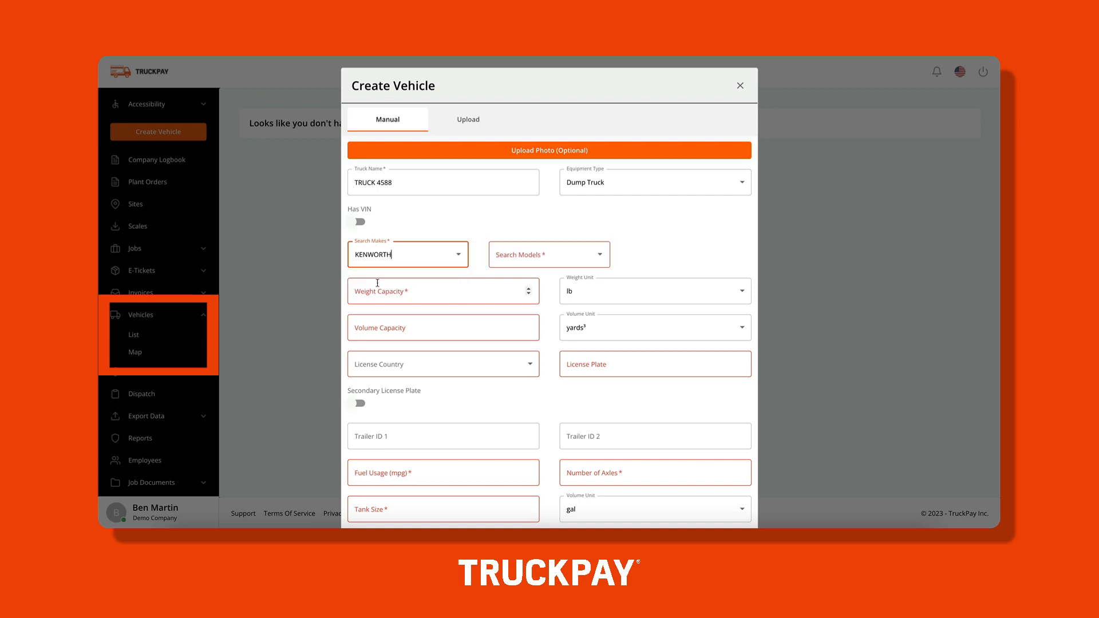
{"action": "left_click", "coordinate": [528, 257]}
{"action": "type", "text": "c5"}
{"action": "left_click", "coordinate": [513, 297]}
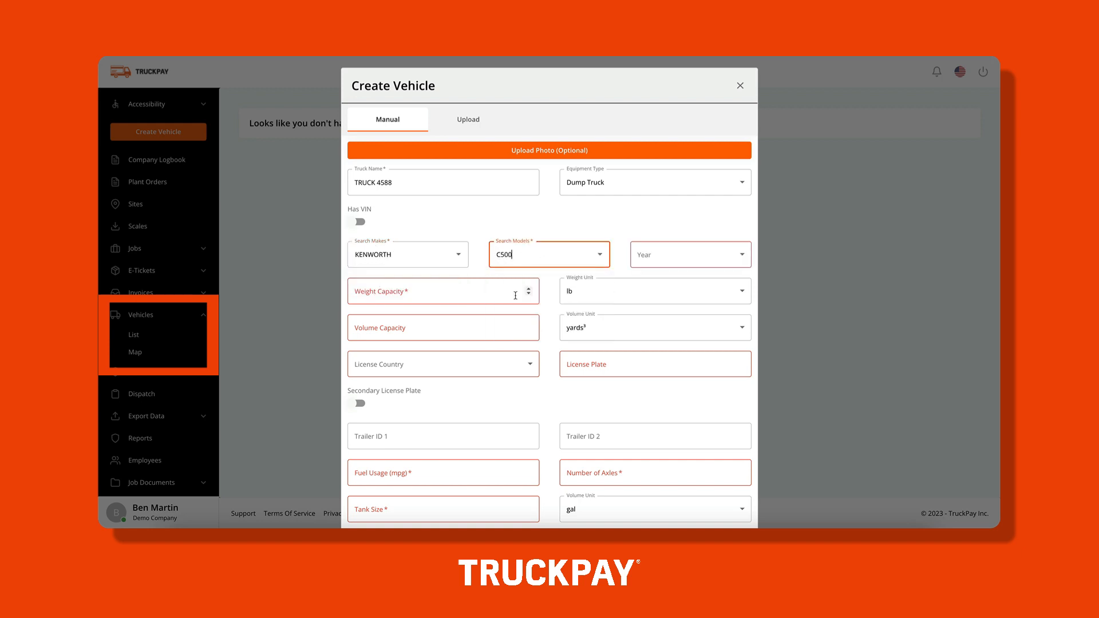
{"action": "left_click", "coordinate": [641, 256]}
{"action": "left_click", "coordinate": [658, 498]}
Enter 65000 lb weight capacity, 100 volume capacity, and a United States license plate.
{"action": "left_click", "coordinate": [414, 298]}
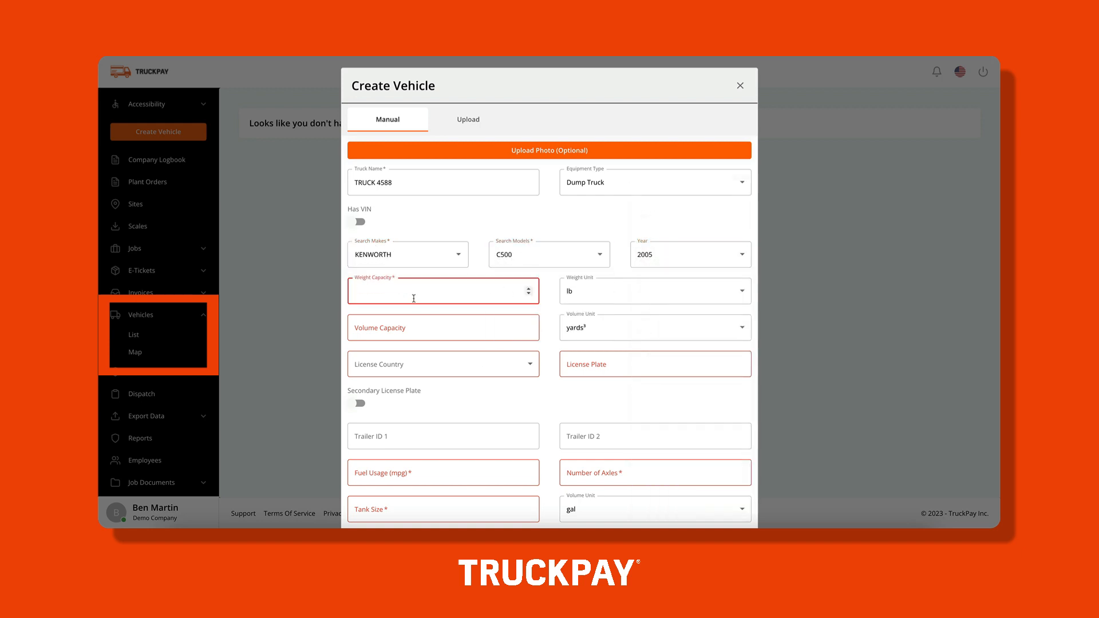
{"action": "type", "text": "65000"}
{"action": "left_click", "coordinate": [432, 327]}
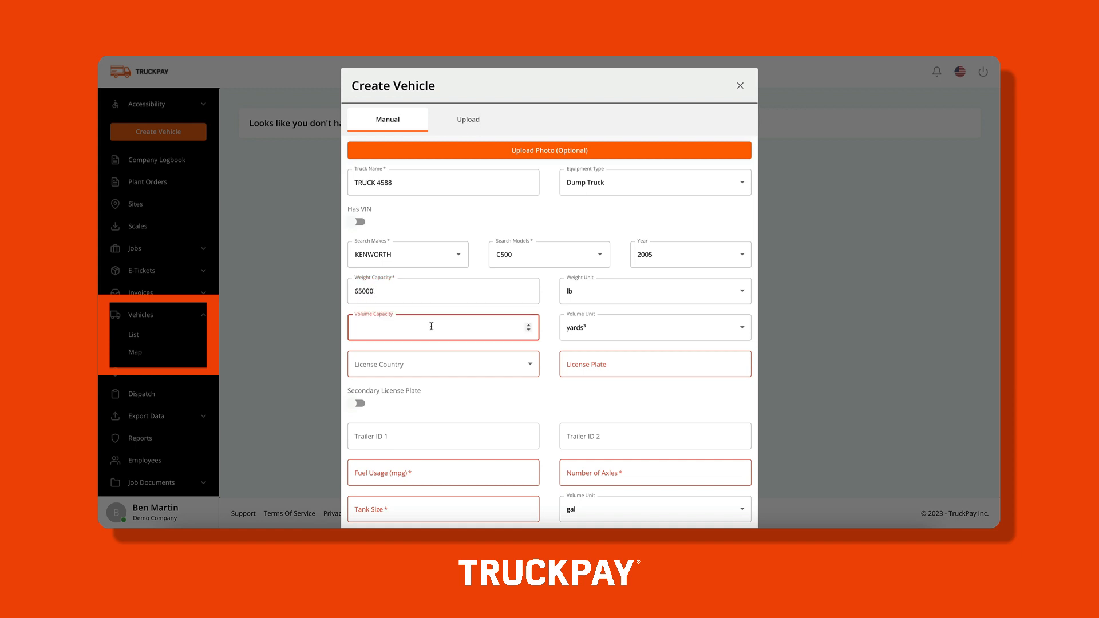
{"action": "type", "text": "100"}
{"action": "left_click", "coordinate": [418, 365]}
{"action": "left_click", "coordinate": [418, 368]}
{"action": "left_click", "coordinate": [585, 367]}
{"action": "type", "text": "TP5477"}
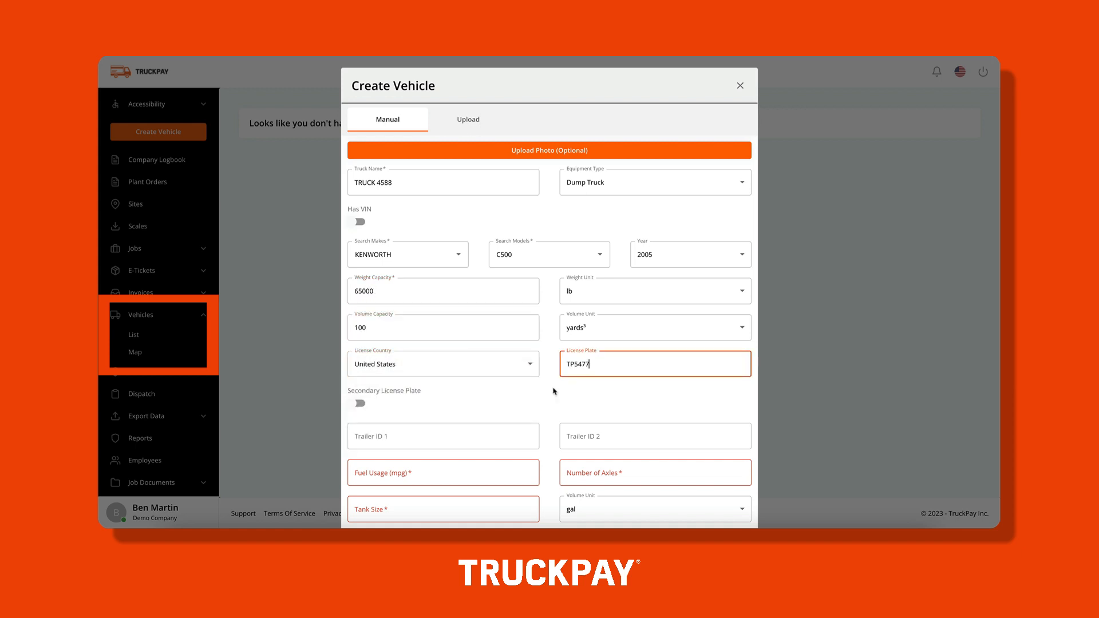
Set fuel usage to 10 mpg, 2 axles and a 100 gal tank size.
{"action": "scroll", "coordinate": [446, 349], "scroll_direction": "down", "scroll_amount": 2}
{"action": "left_click", "coordinate": [447, 349]}
{"action": "type", "text": "100"}
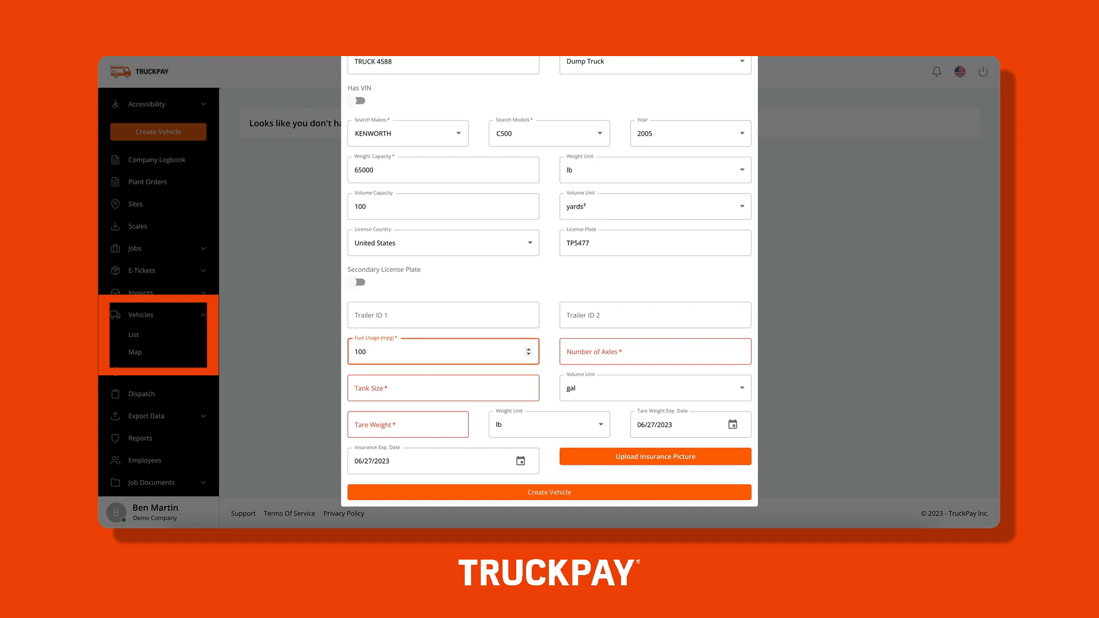
{"action": "key", "text": "Tab"}
{"action": "type", "text": "2"}
{"action": "key", "text": "Tab"}
{"action": "type", "text": "100"}
{"action": "left_click", "coordinate": [406, 348]}
{"action": "key", "text": "BackSpace"}
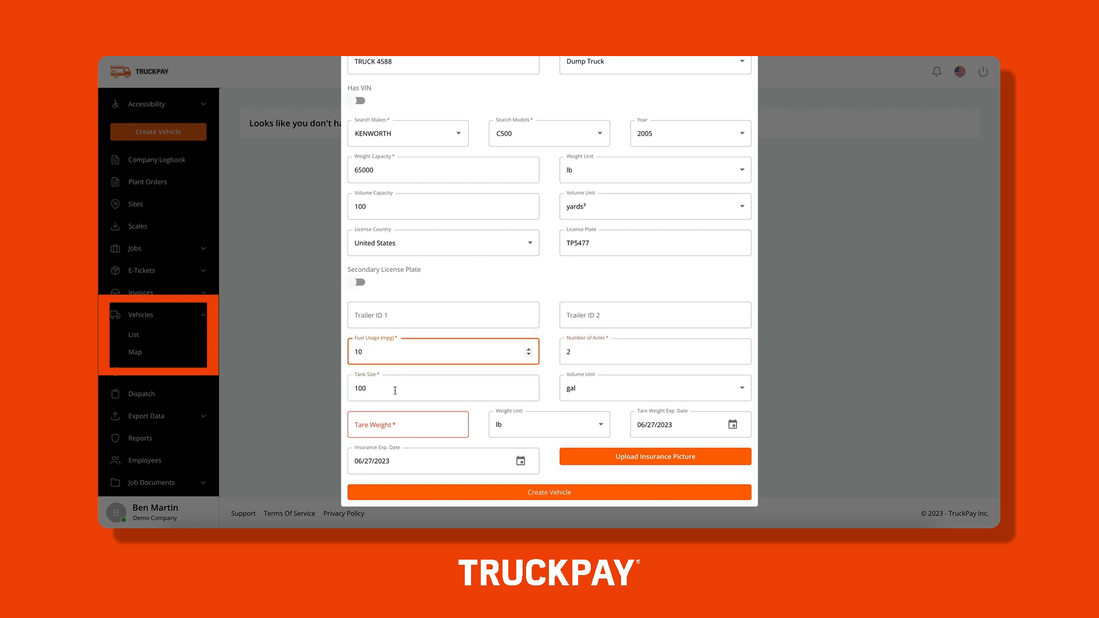
Enter a 10000 lb tare weight expiring 06/27/2024 and create the vehicle.
{"action": "left_click", "coordinate": [395, 424]}
{"action": "type", "text": "10000"}
{"action": "left_click", "coordinate": [675, 426]}
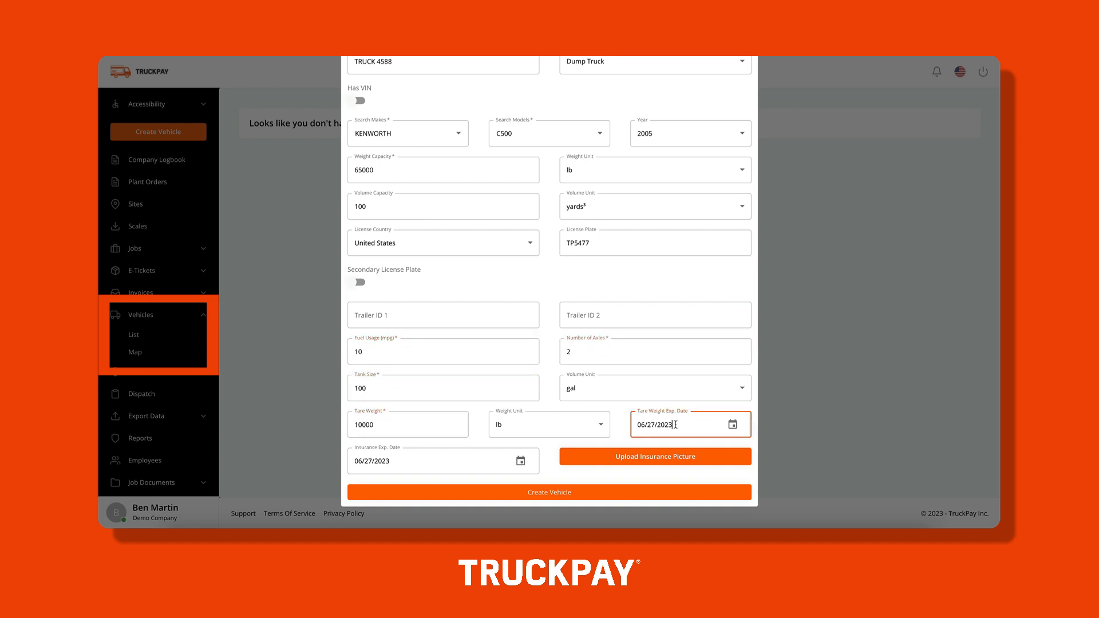
{"action": "key", "text": "BackSpace"}
{"action": "type", "text": "4"}
{"action": "left_click", "coordinate": [461, 459]}
{"action": "left_click", "coordinate": [591, 494]}
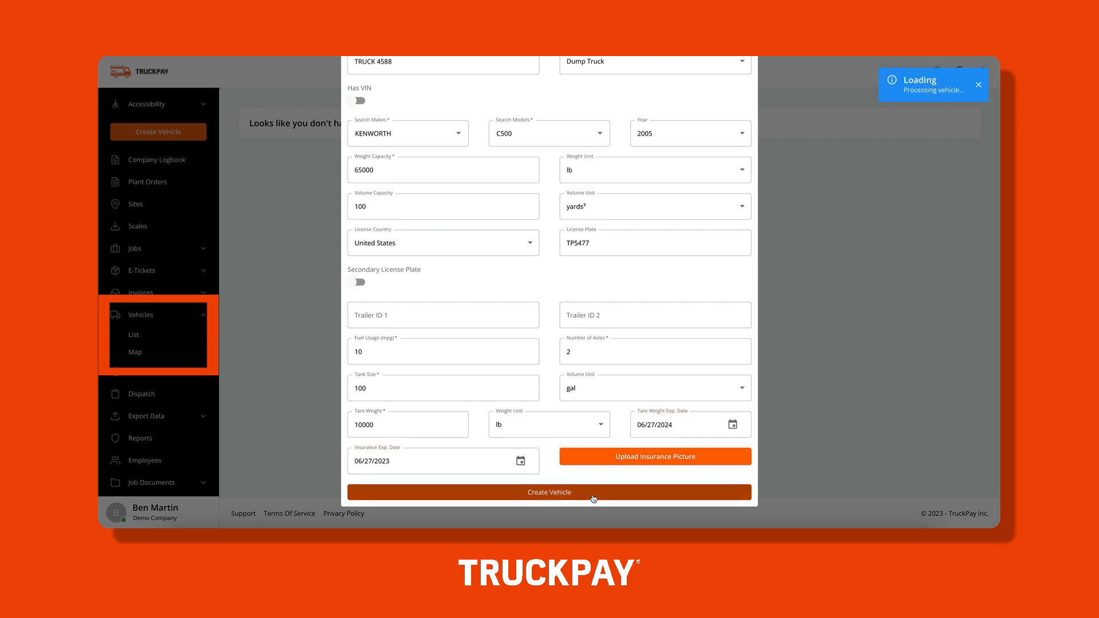
Schedule TRUCK 4588 on order 6882 for 6:20–6:50 on June 27, 2023.
{"action": "left_click", "coordinate": [152, 396]}
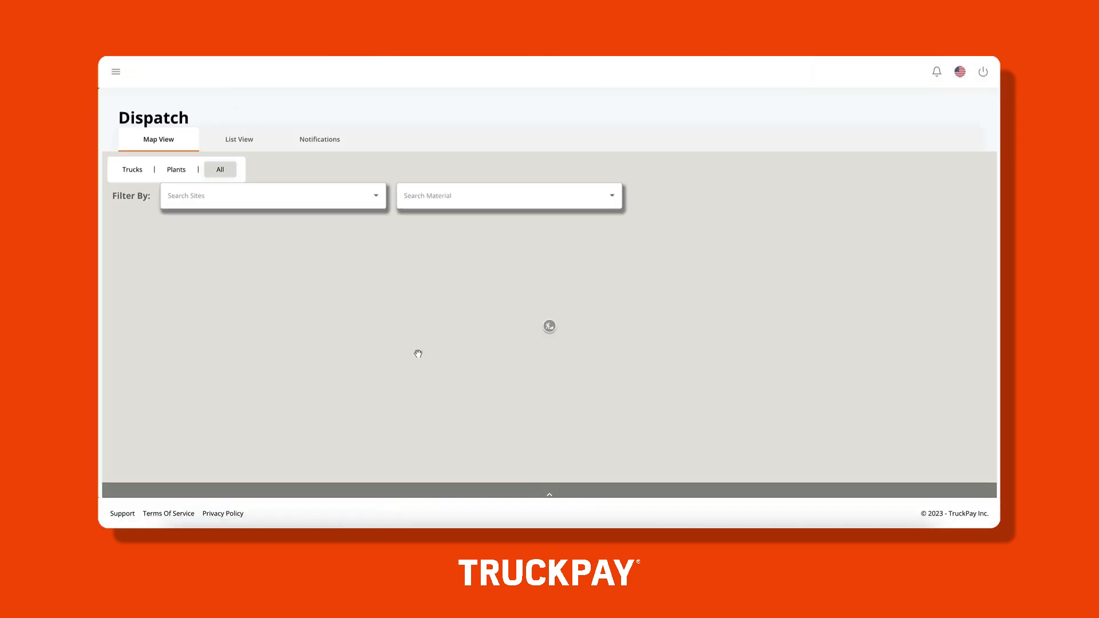
{"action": "left_click", "coordinate": [239, 140]}
{"action": "left_click", "coordinate": [544, 357]}
{"action": "scroll", "coordinate": [545, 357], "scroll_direction": "down", "scroll_amount": 6}
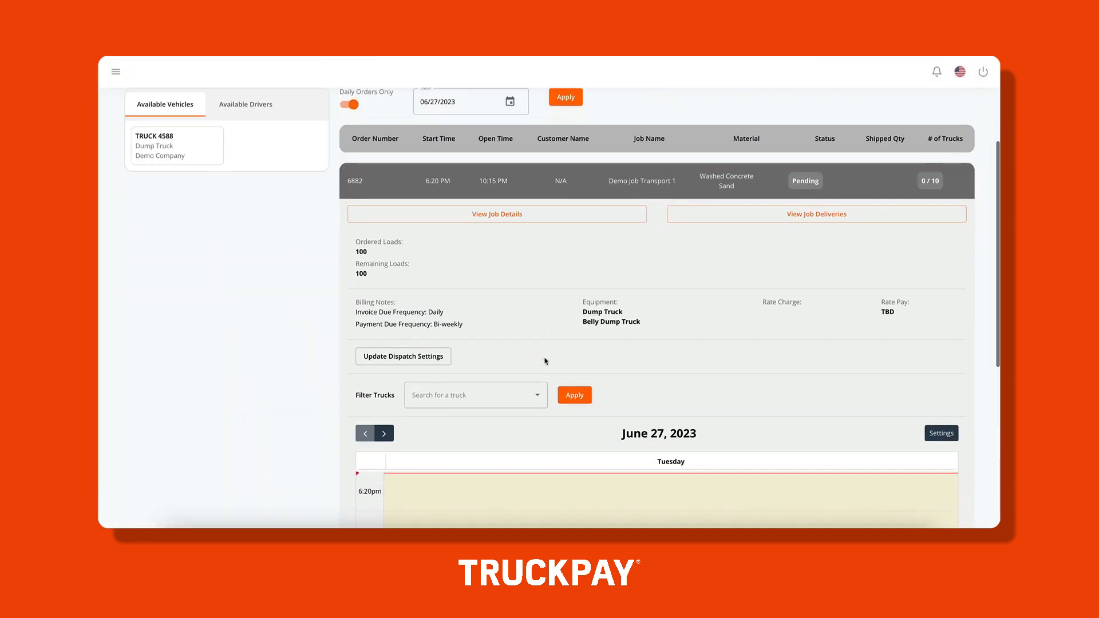
{"action": "left_click_drag", "start_coordinate": [159, 144], "coordinate": [440, 306]}
Assign the company's driver to the truck's slot and notify them of the dispatch.
{"action": "scroll", "coordinate": [527, 292], "scroll_direction": "down", "scroll_amount": 1}
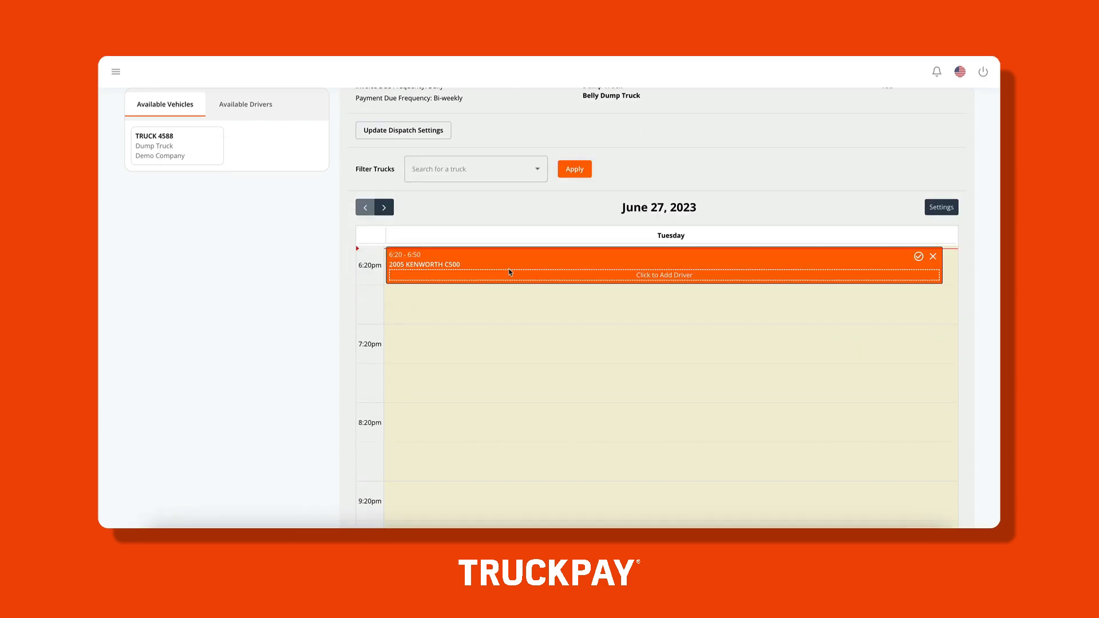
{"action": "left_click", "coordinate": [510, 274]}
{"action": "left_click", "coordinate": [481, 153]}
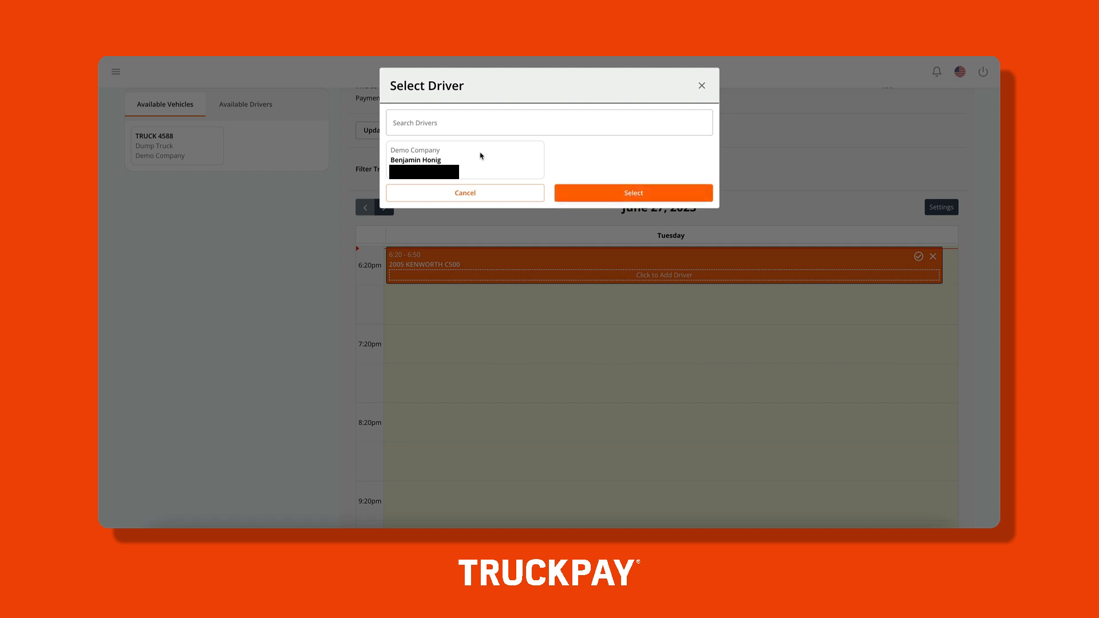
{"action": "left_click", "coordinate": [605, 194]}
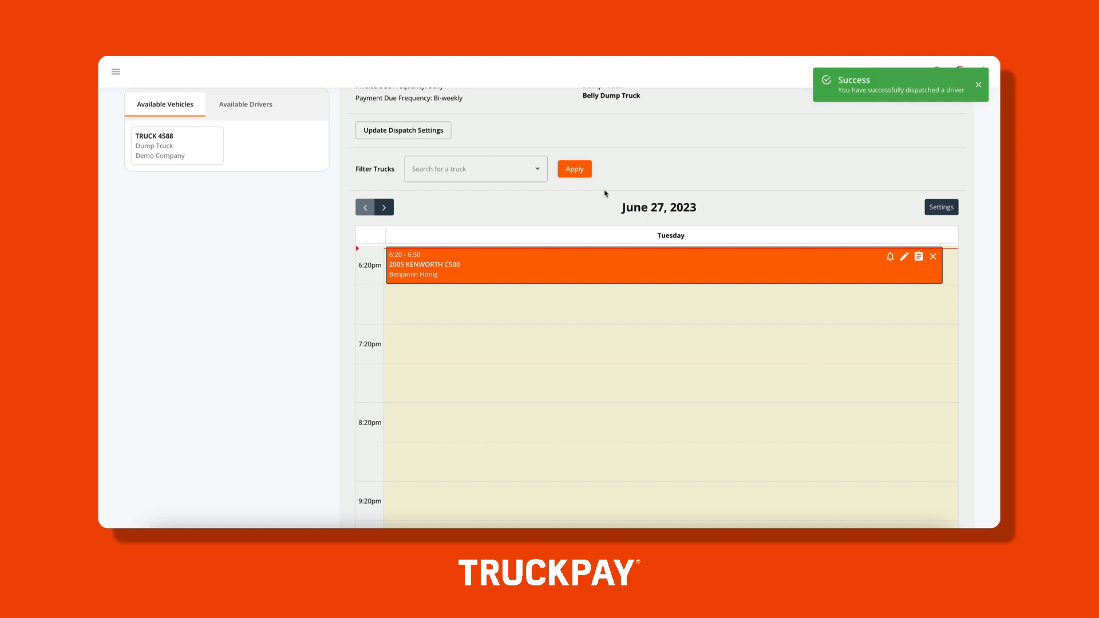
{"action": "left_click", "coordinate": [891, 258]}
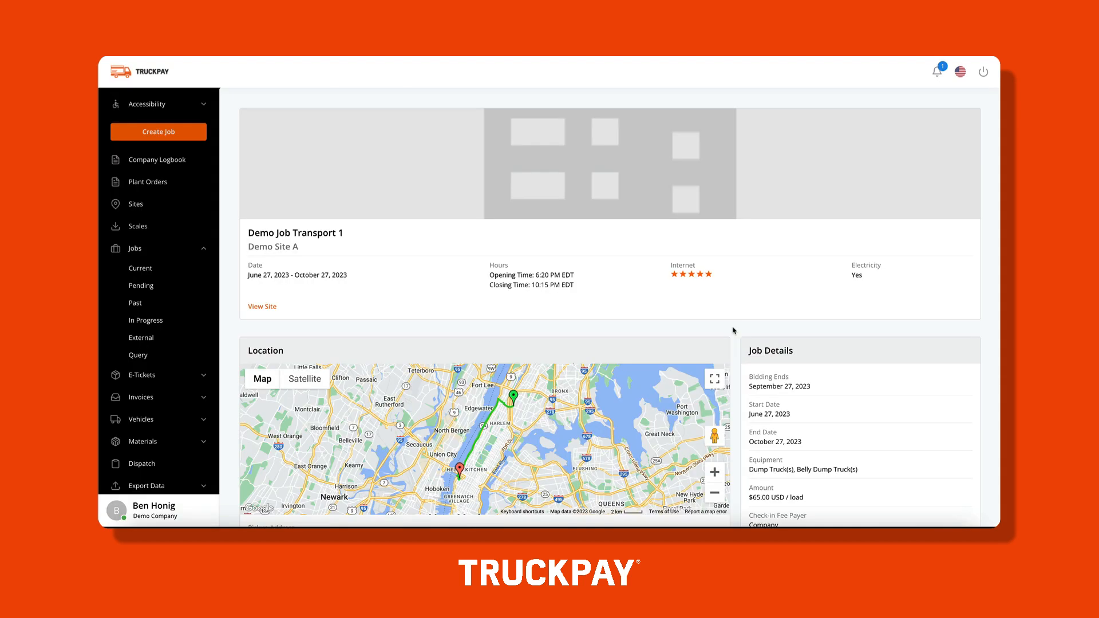
Award the $65.00 USD per-load Owner Operator bid on Demo Job Transport 1.
{"action": "scroll", "coordinate": [732, 328], "scroll_direction": "down", "scroll_amount": 10}
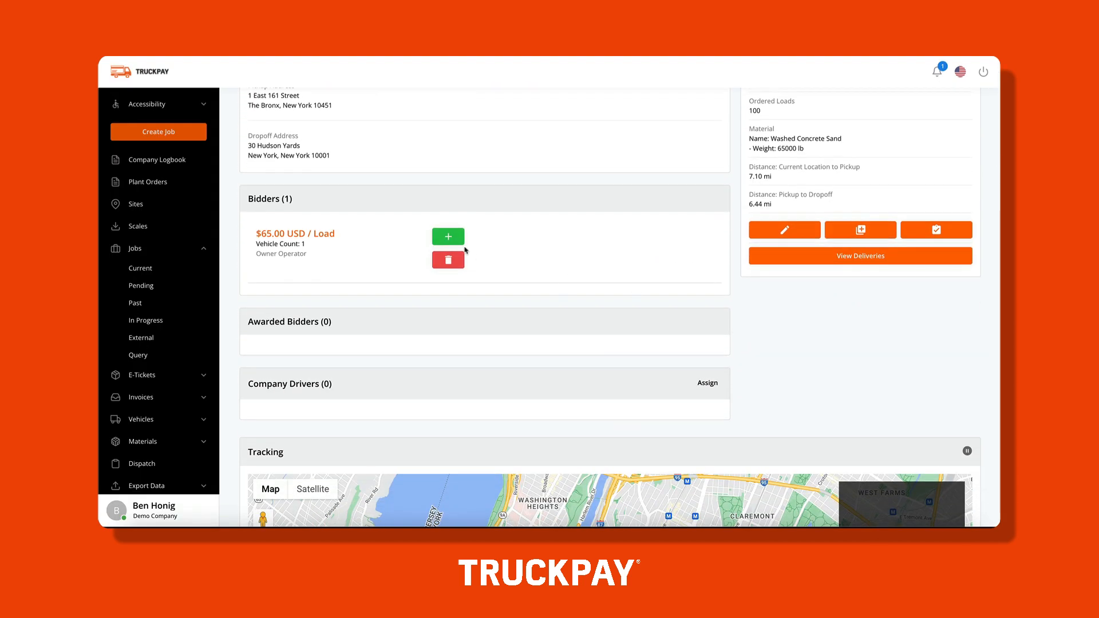
{"action": "left_click", "coordinate": [453, 238]}
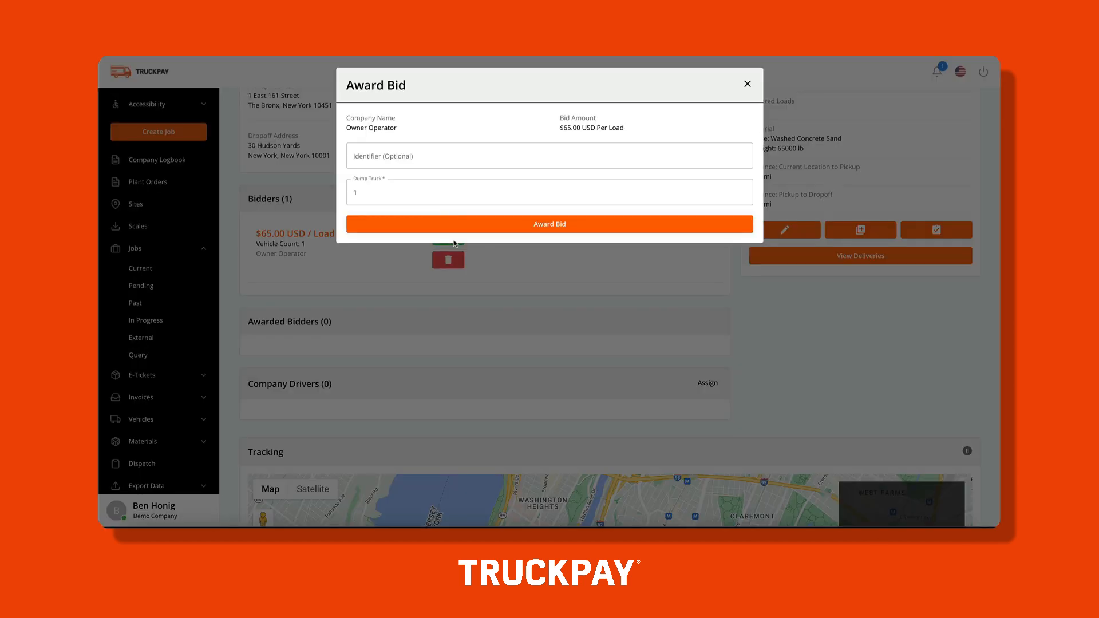
{"action": "left_click", "coordinate": [479, 223]}
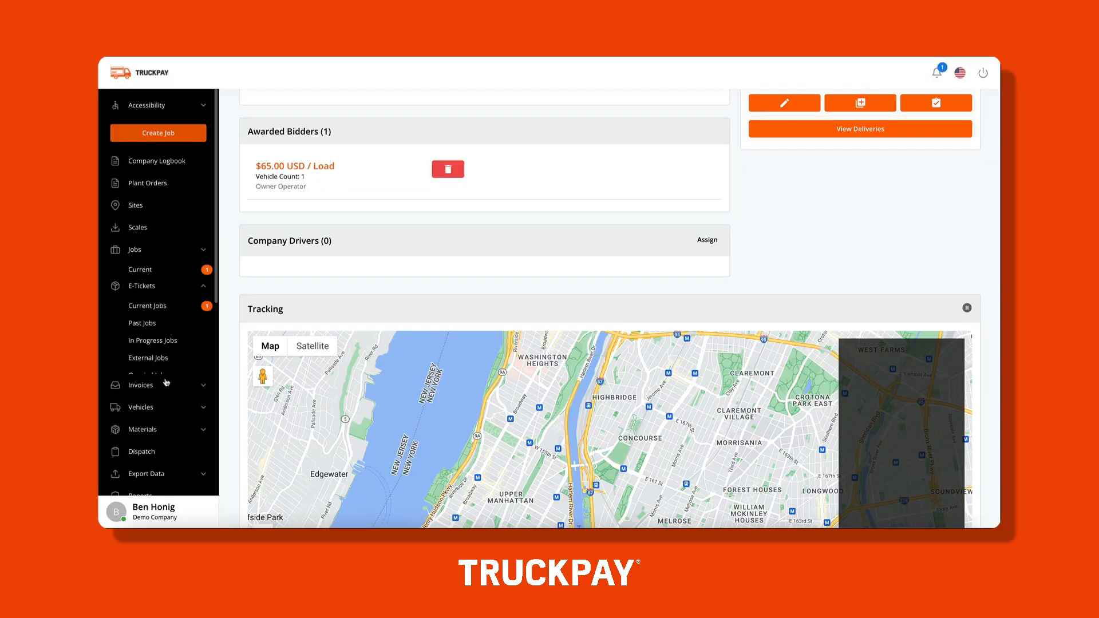
{"action": "scroll", "coordinate": [166, 383], "scroll_direction": "down", "scroll_amount": 1}
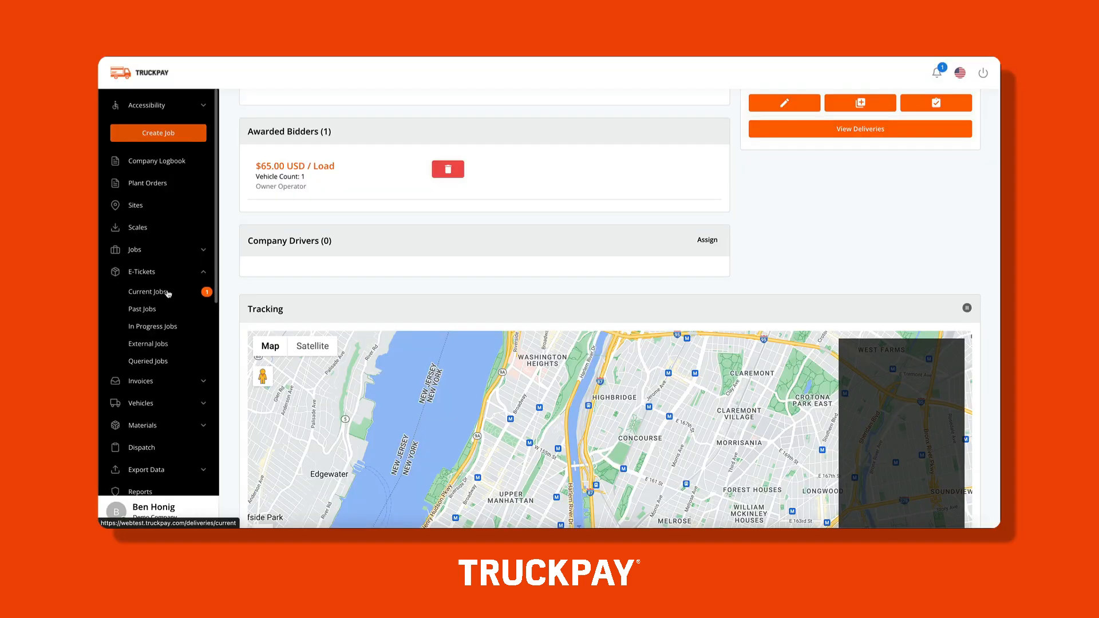
List the current jobs' e-ticket deliveries for the Weekly date range.
{"action": "left_click", "coordinate": [168, 293]}
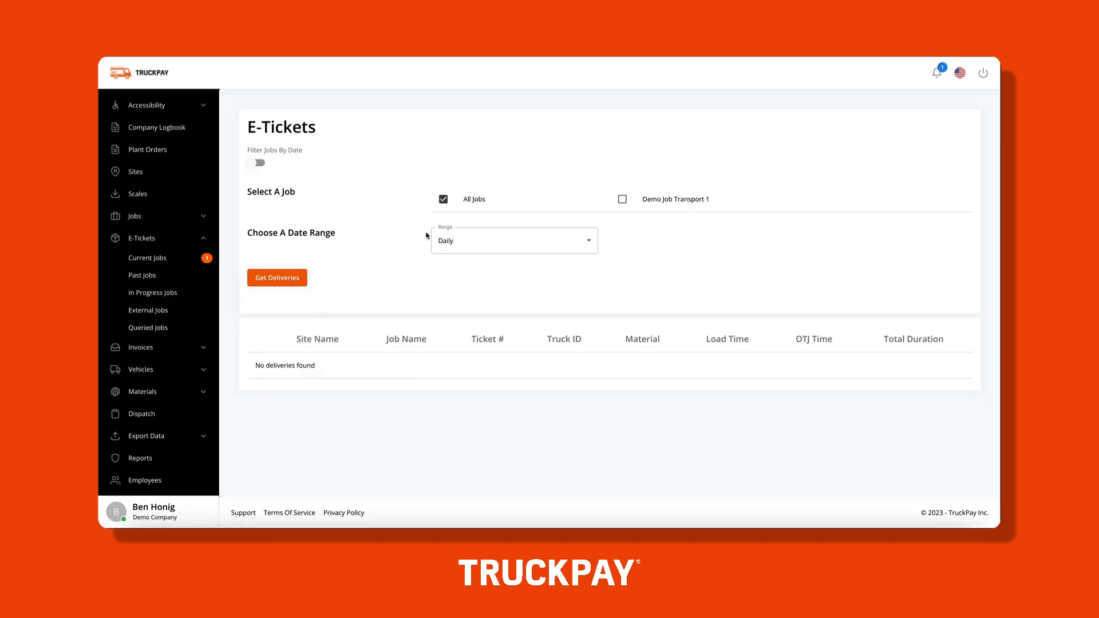
{"action": "left_click", "coordinate": [481, 243]}
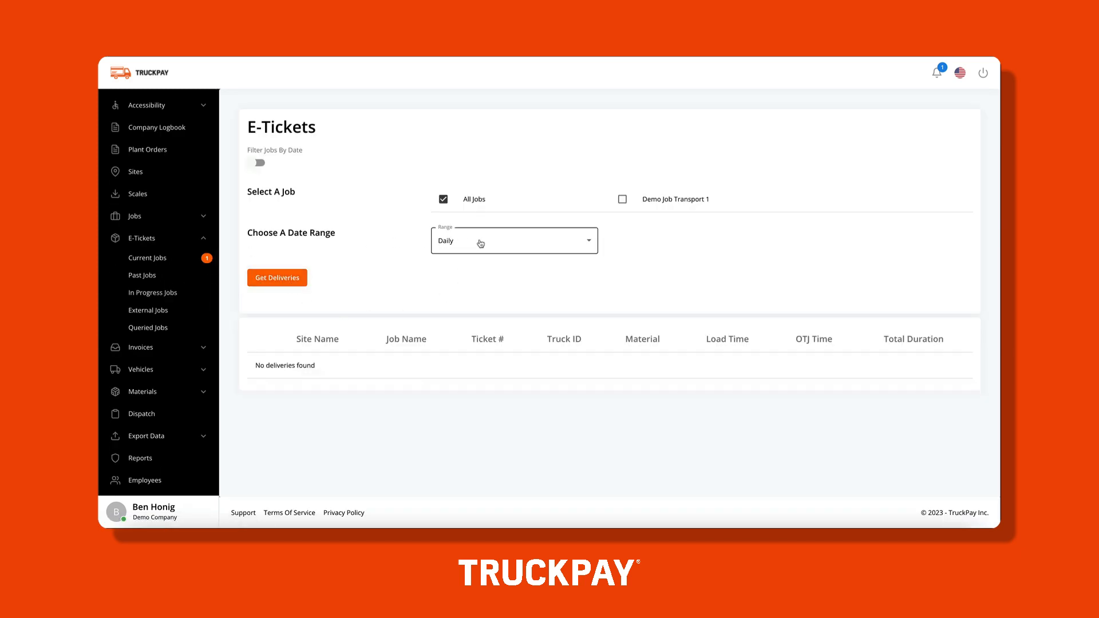
{"action": "left_click", "coordinate": [474, 255]}
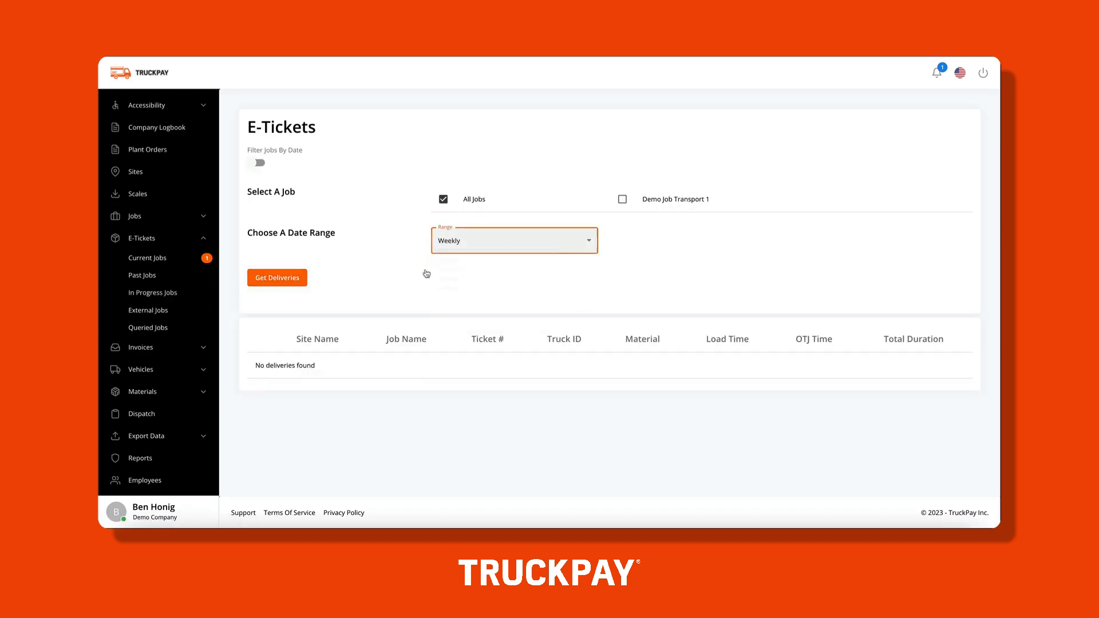
{"action": "left_click", "coordinate": [269, 283]}
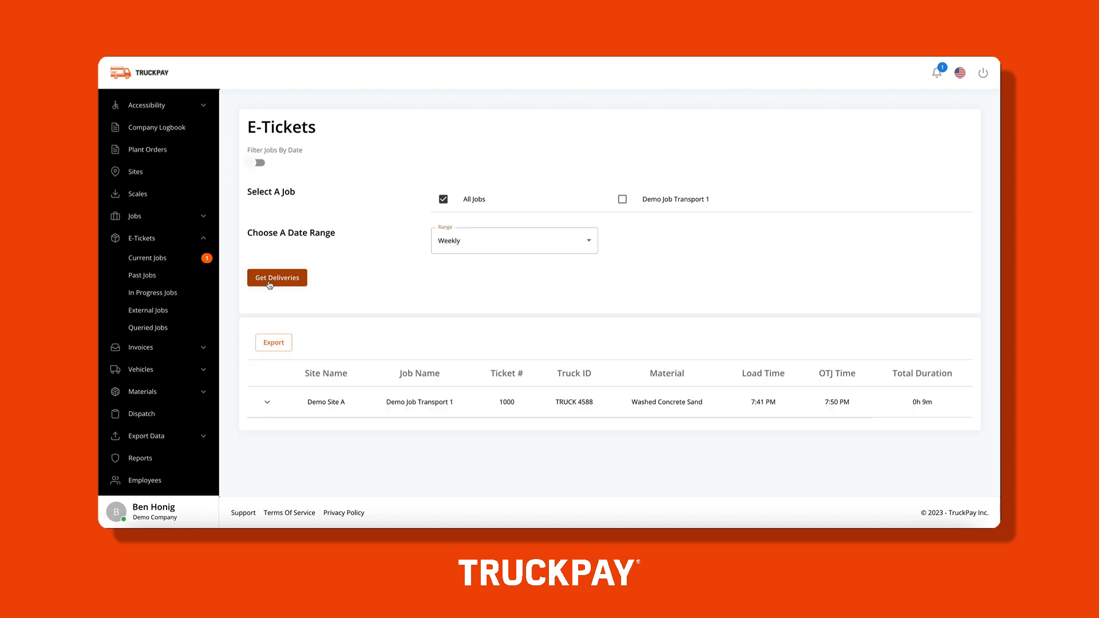
Expand ticket 1000 for TRUCK 4588 to review its details and driver route map.
{"action": "left_click", "coordinate": [266, 402]}
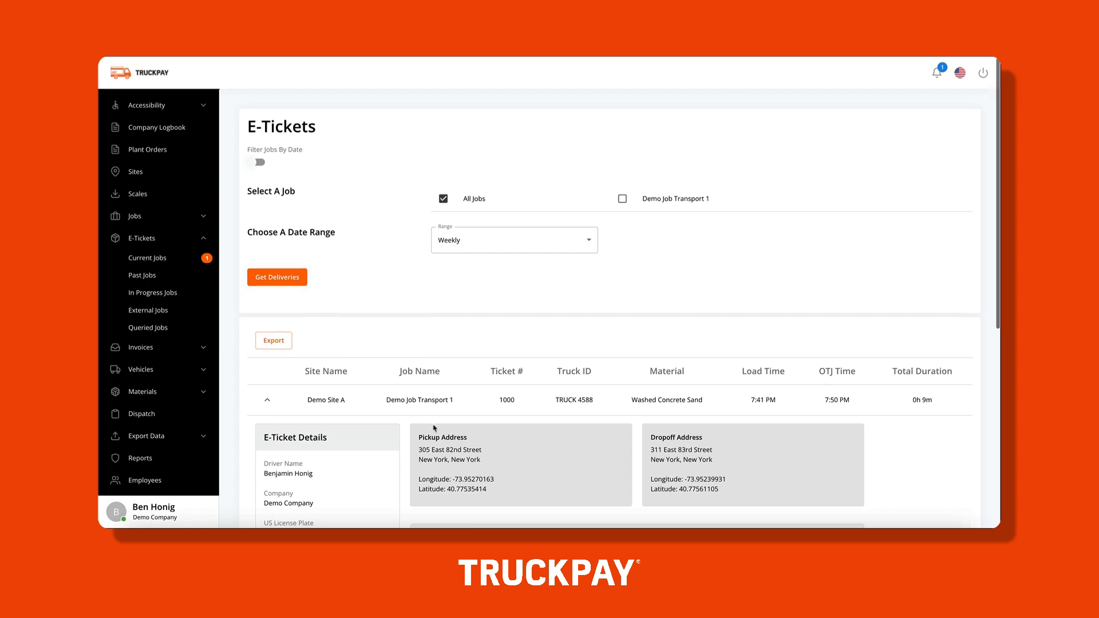
{"action": "scroll", "coordinate": [435, 432], "scroll_direction": "down", "scroll_amount": 4}
{"action": "scroll", "coordinate": [433, 429], "scroll_direction": "down", "scroll_amount": 2}
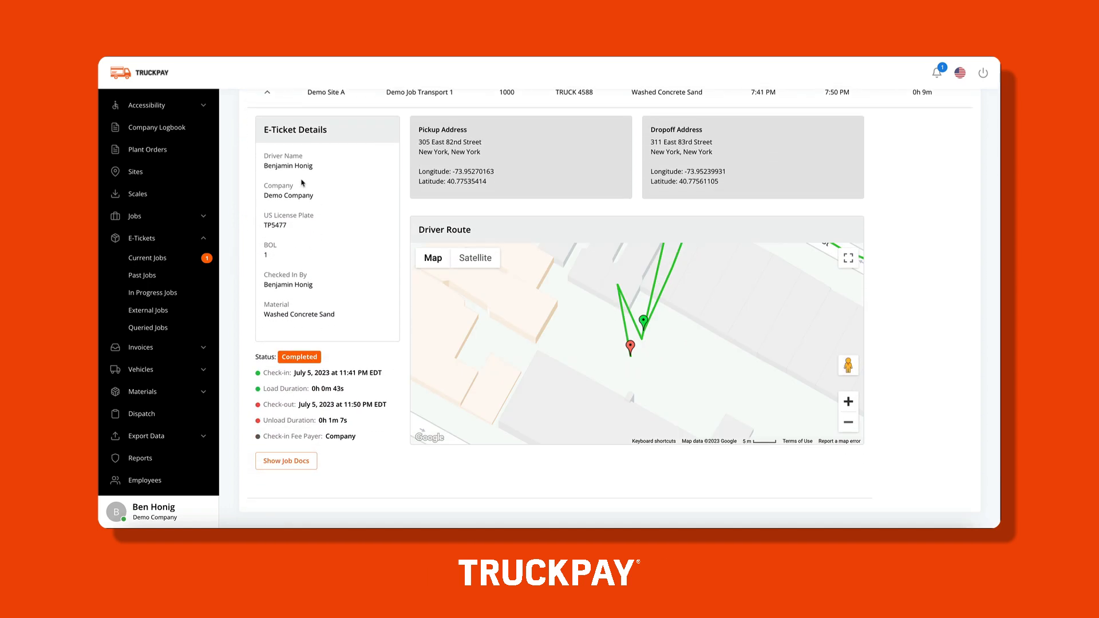
{"action": "left_click", "coordinate": [146, 436]}
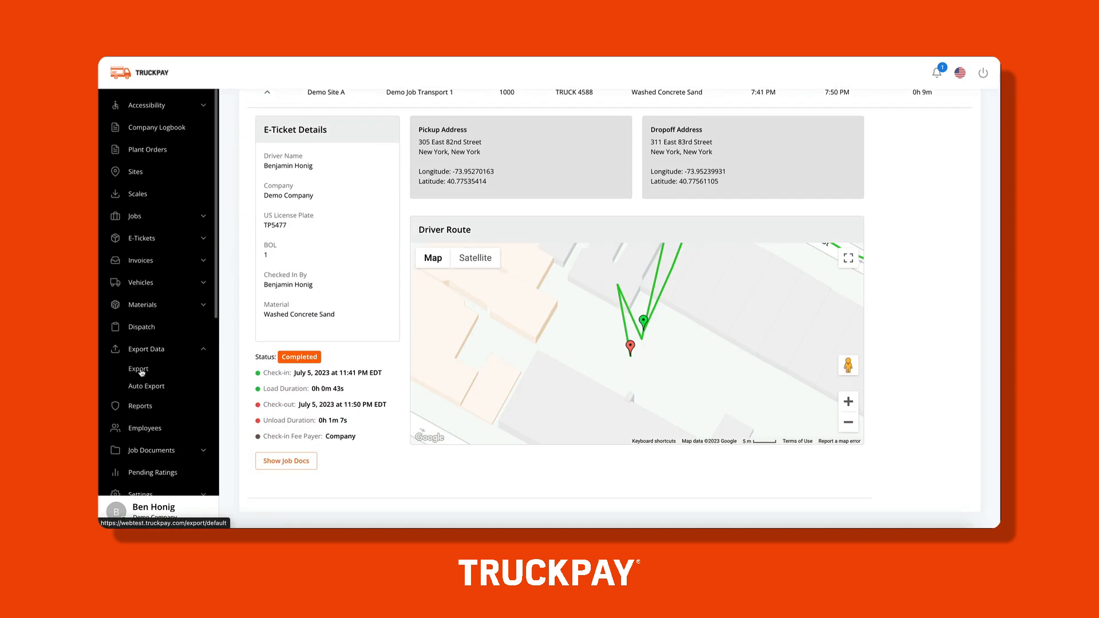
Export Demo Job Transport 1 with Only Invoice Data in XLSX format.
{"action": "left_click", "coordinate": [140, 370]}
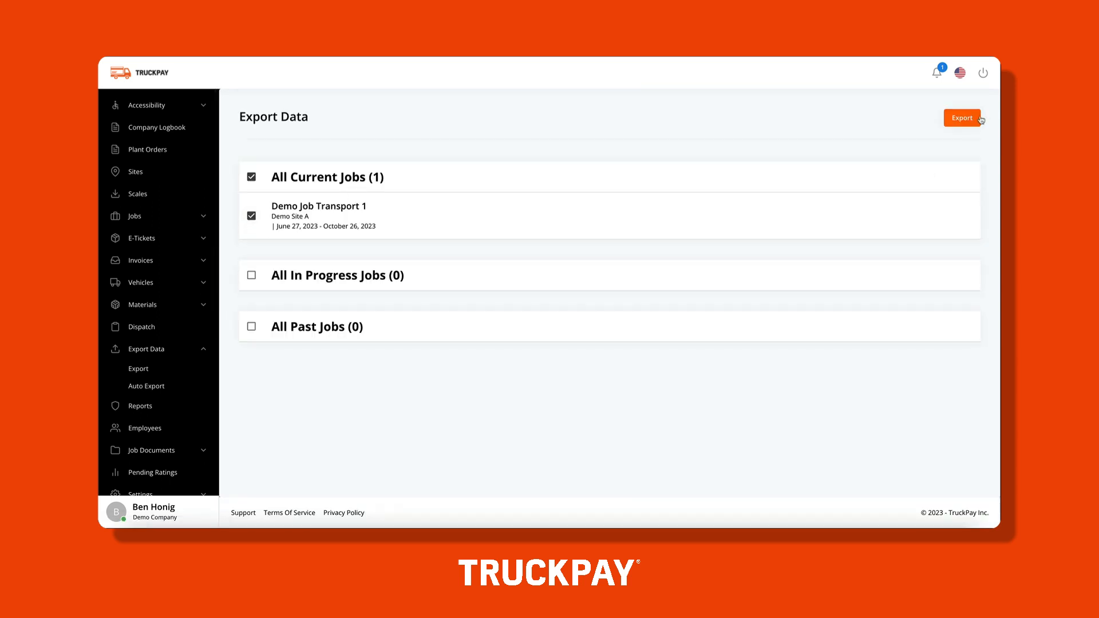
{"action": "left_click", "coordinate": [981, 119]}
{"action": "left_click", "coordinate": [259, 265]}
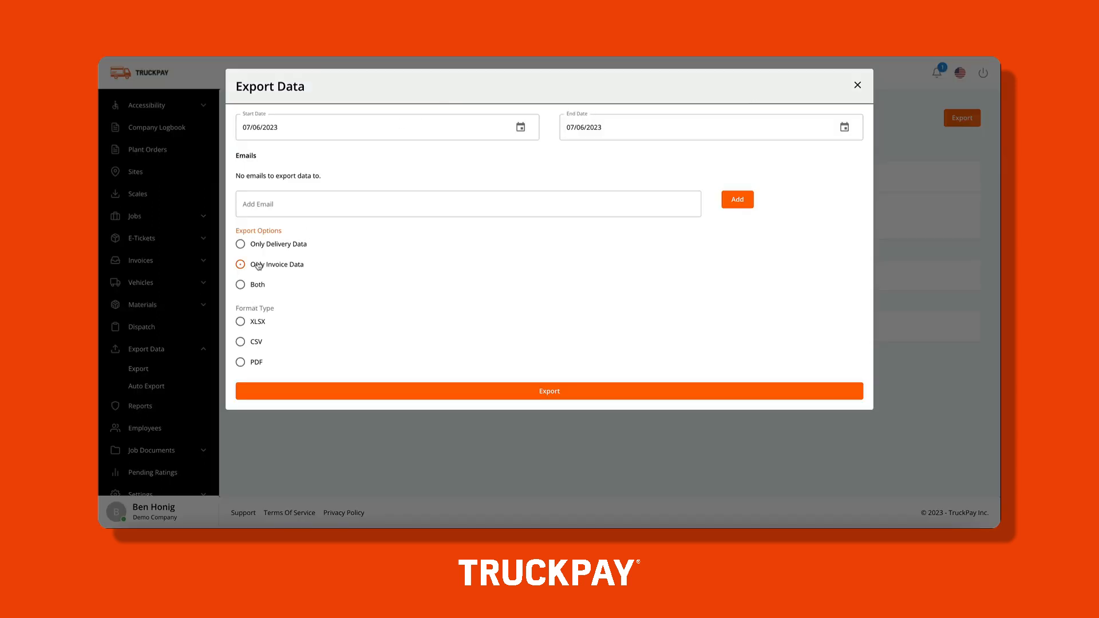
{"action": "left_click", "coordinate": [259, 325]}
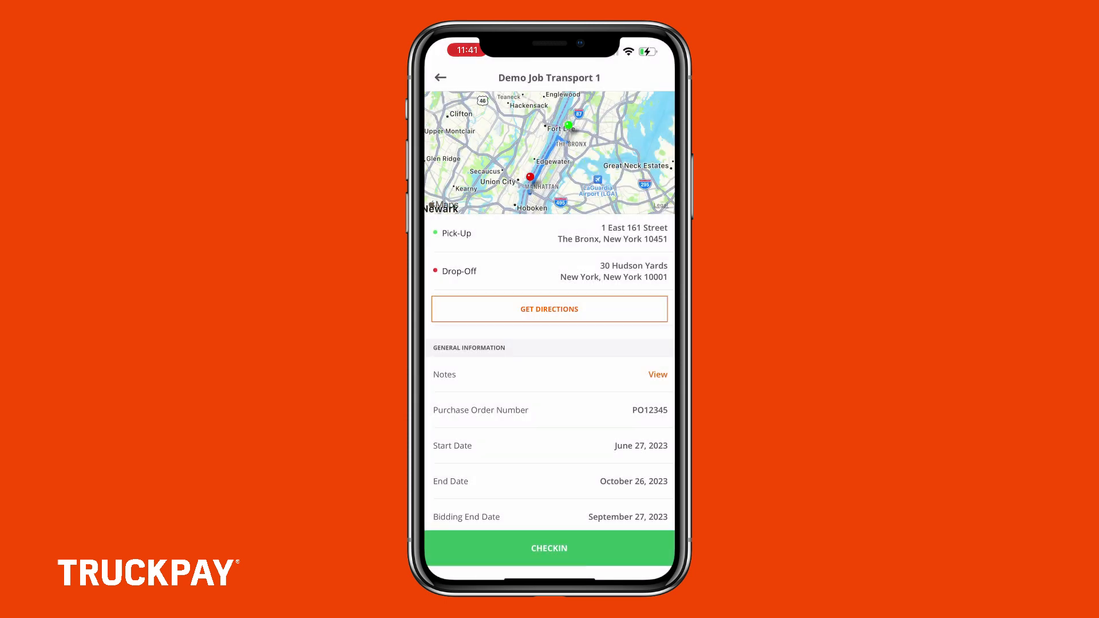
Check in to Demo Job Transport 1 with 5 estimated loads and mark the truck fully loaded.
{"action": "scroll", "coordinate": [550, 320], "scroll_direction": "down", "scroll_amount": 5}
{"action": "scroll", "coordinate": [550, 321], "scroll_direction": "up", "scroll_amount": 5}
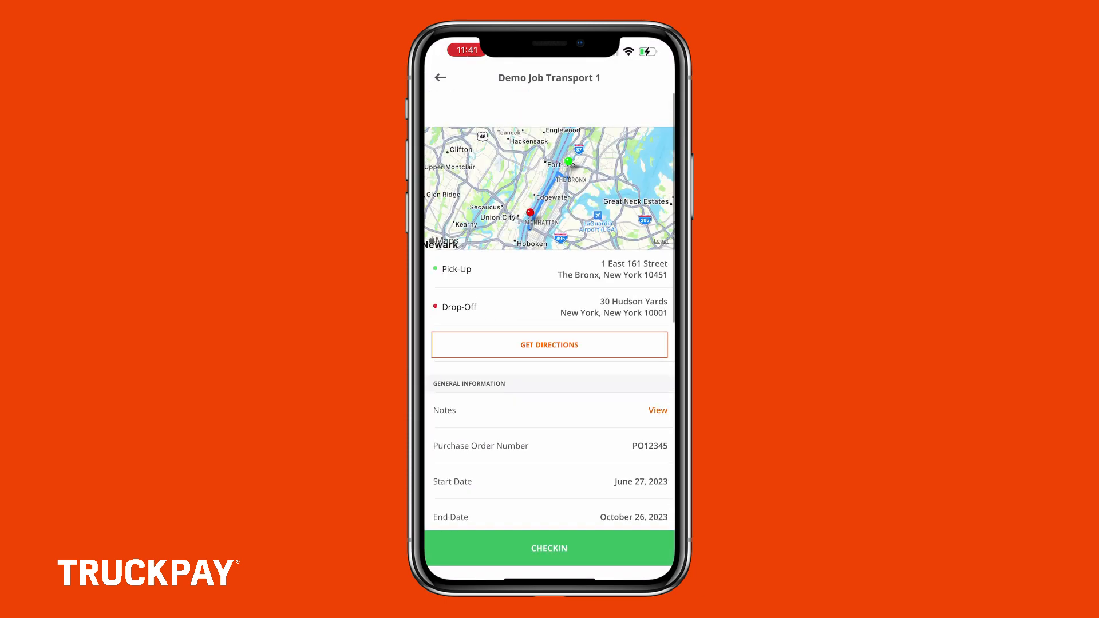
{"action": "left_click", "coordinate": [550, 310]}
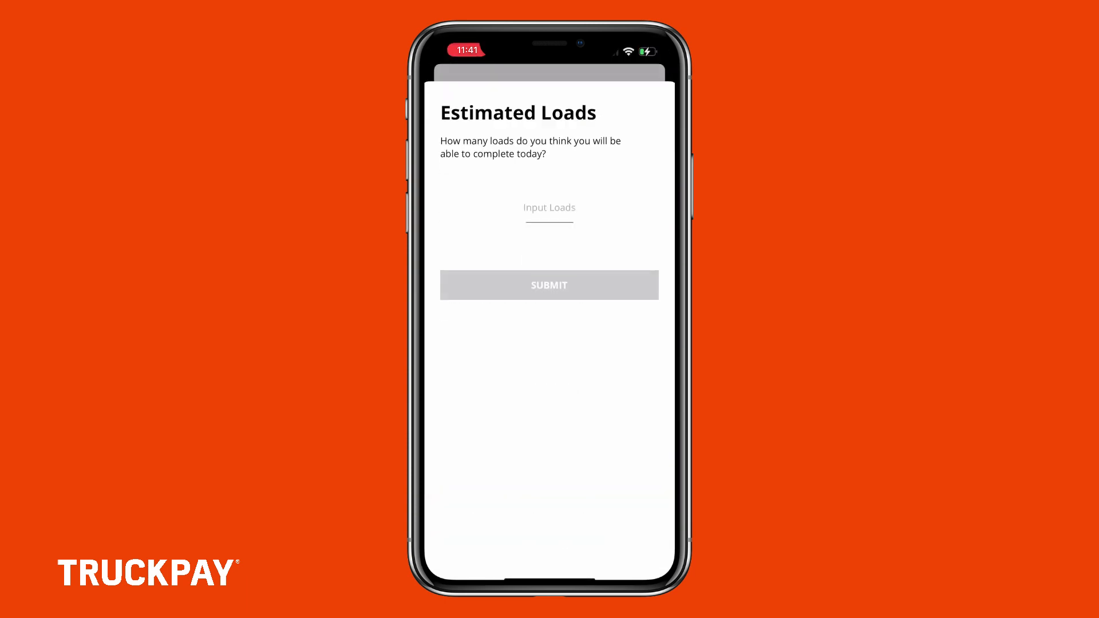
{"action": "left_click", "coordinate": [550, 215]}
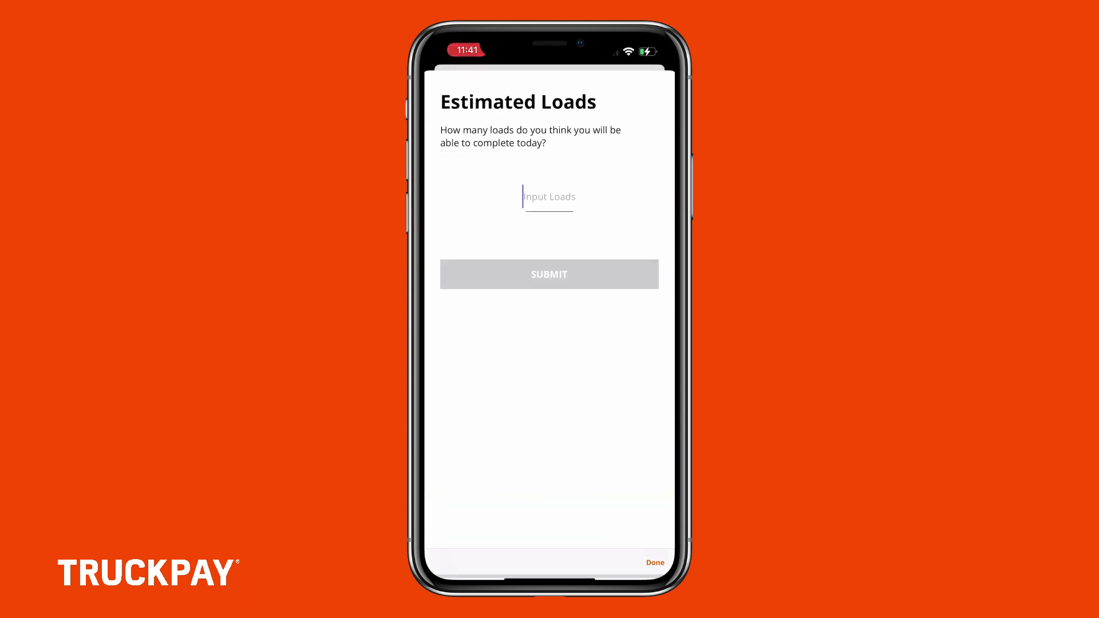
{"action": "type", "text": "5"}
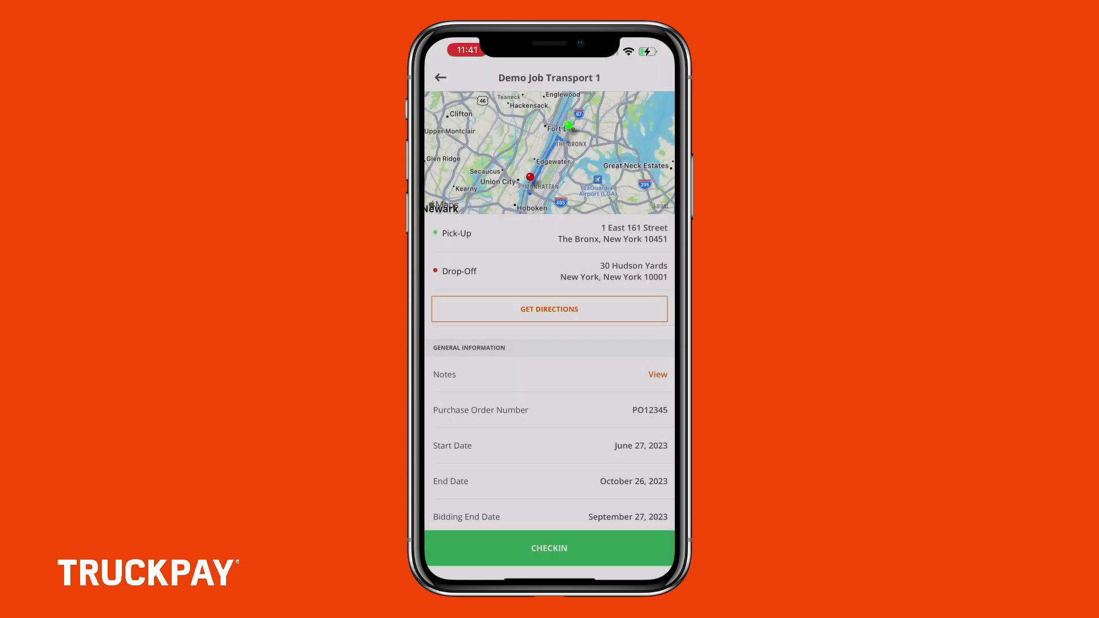
{"action": "left_click", "coordinate": [549, 543]}
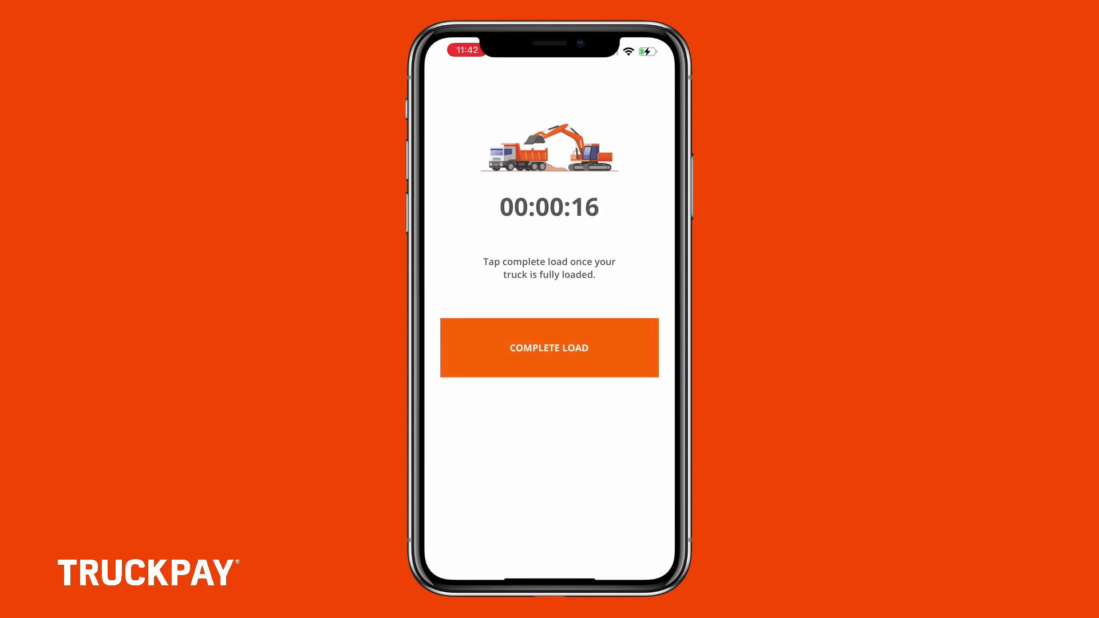
{"action": "left_click", "coordinate": [550, 349]}
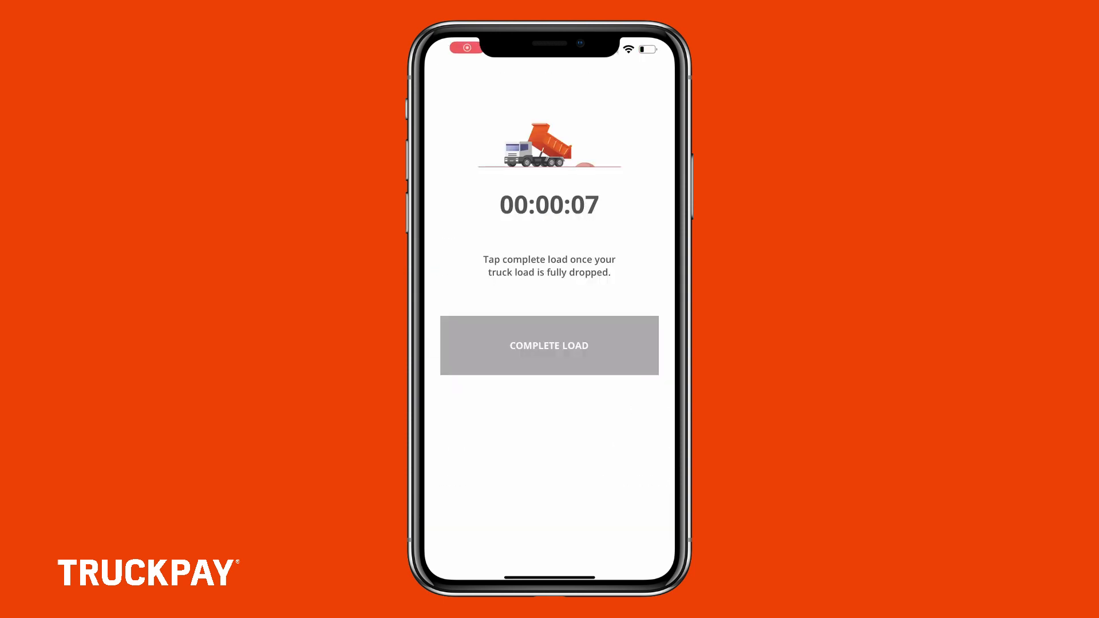